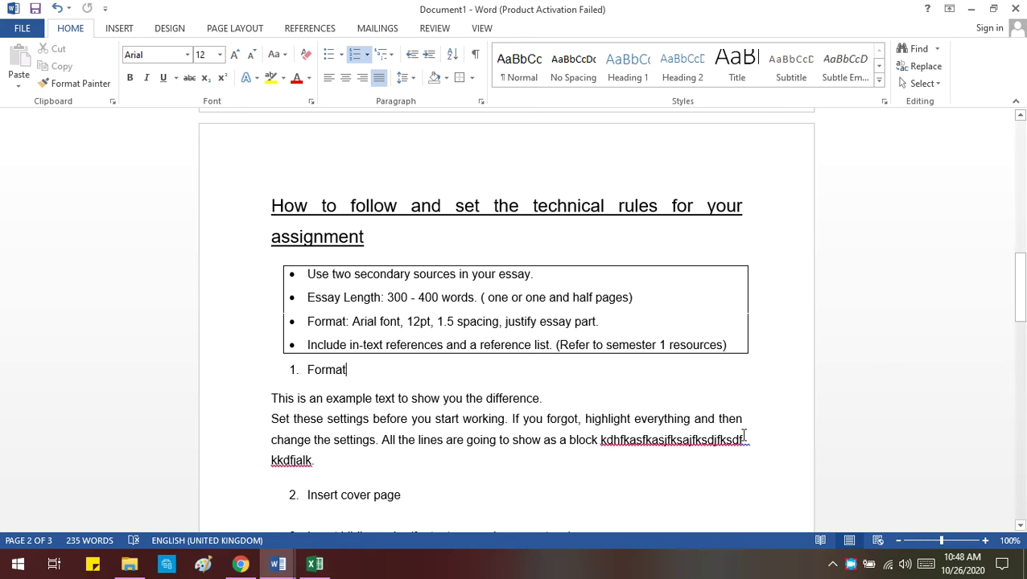
Apply the No Spacing style to the example paragraphs under the "Format" item.
click(308, 372)
drag(308, 372, 370, 373)
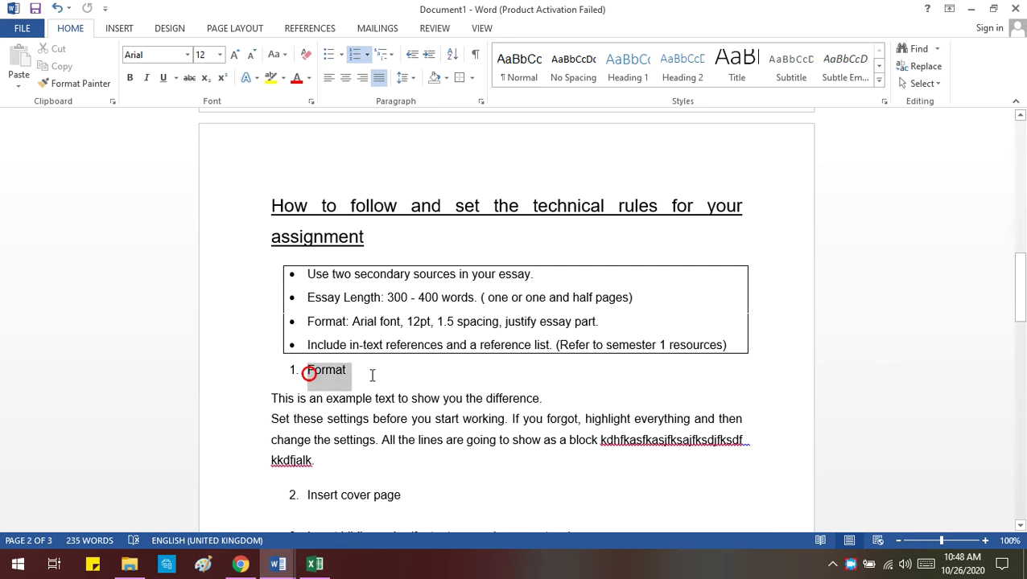
click(430, 447)
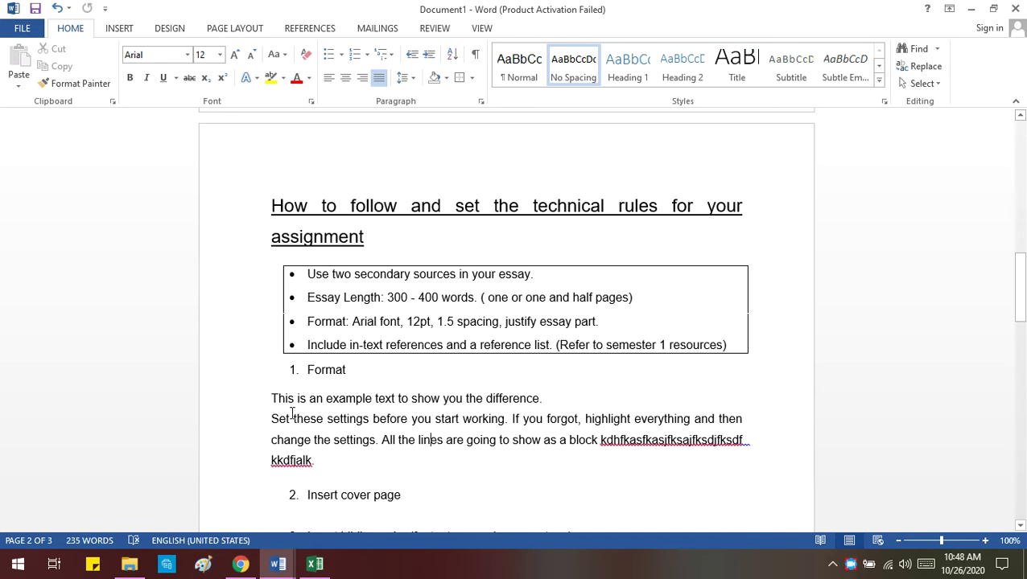
drag(271, 399, 746, 468)
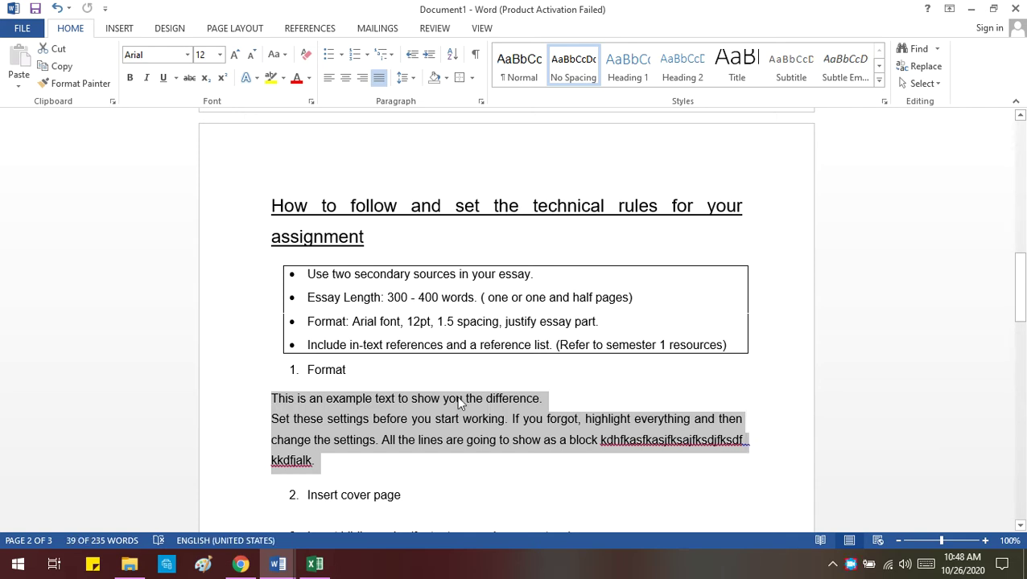
click(570, 68)
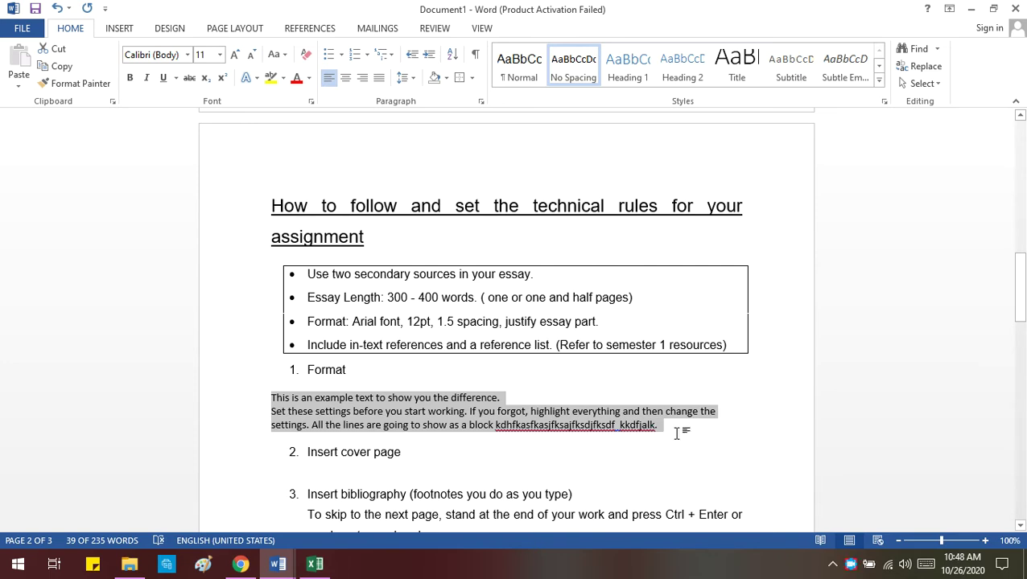
Set the selected example paragraphs to Arial, size 12.
click(186, 54)
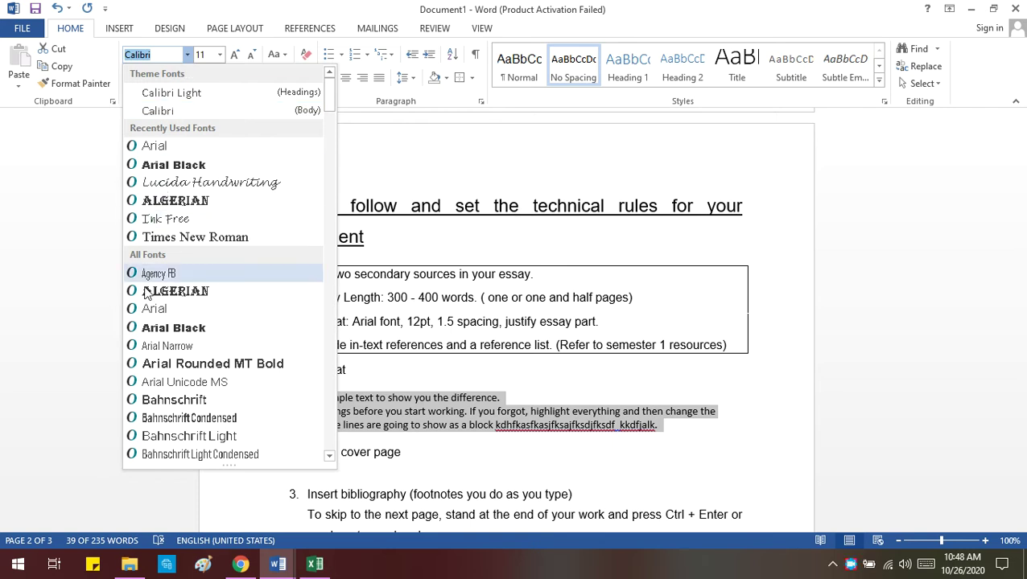
click(148, 310)
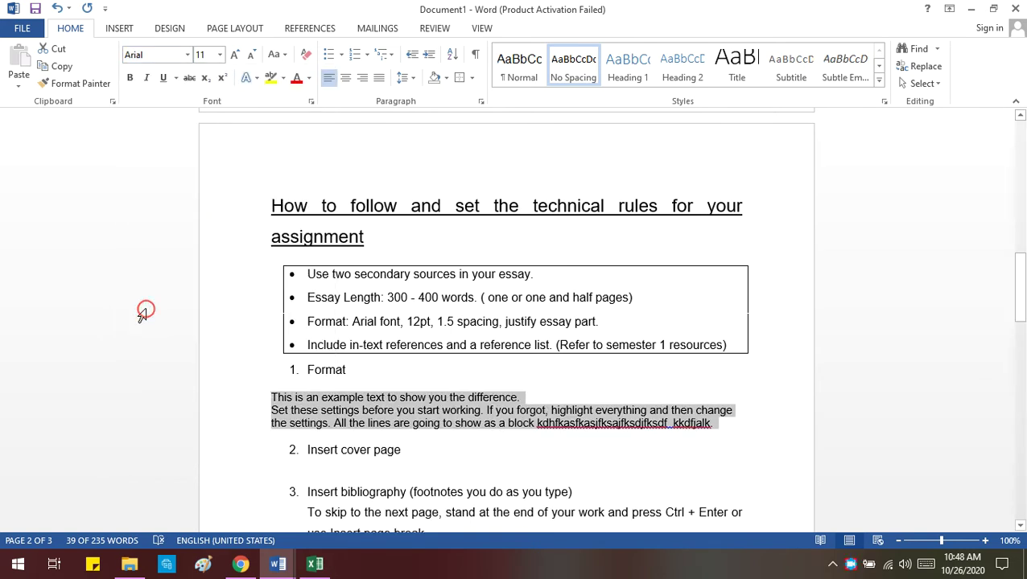
click(221, 56)
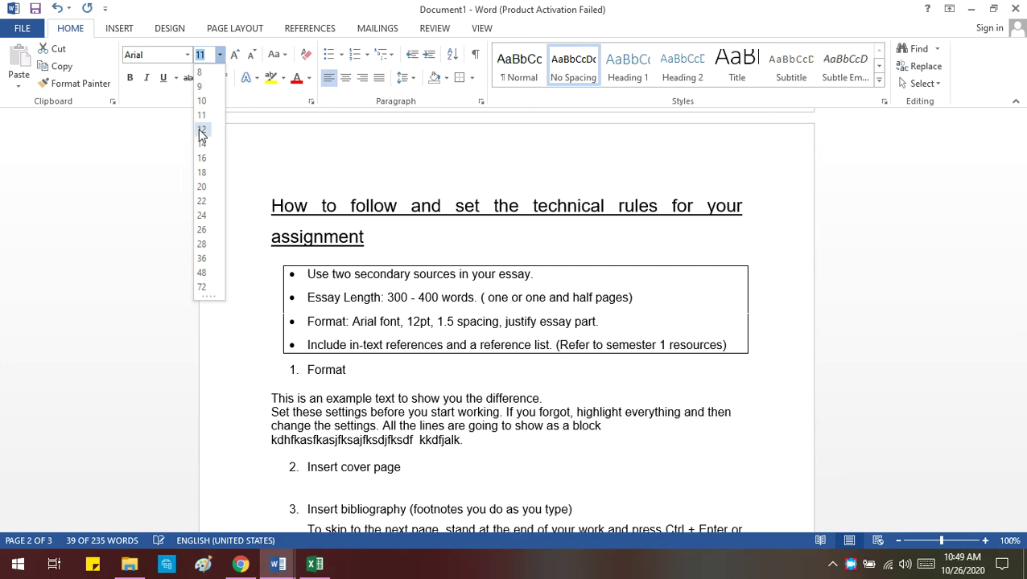
click(201, 132)
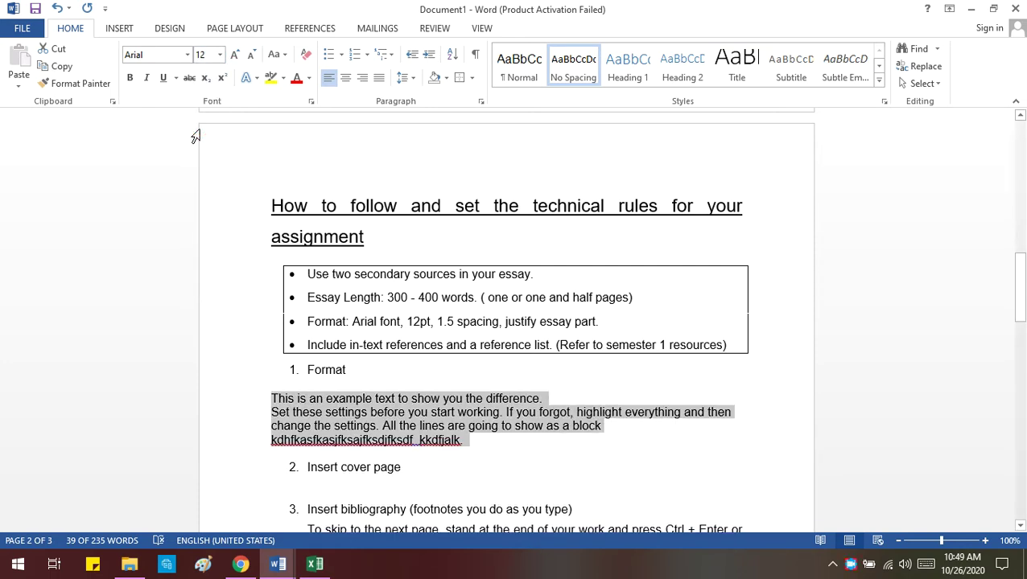
Give the example paragraphs 1.5 line spacing and justified alignment.
click(415, 87)
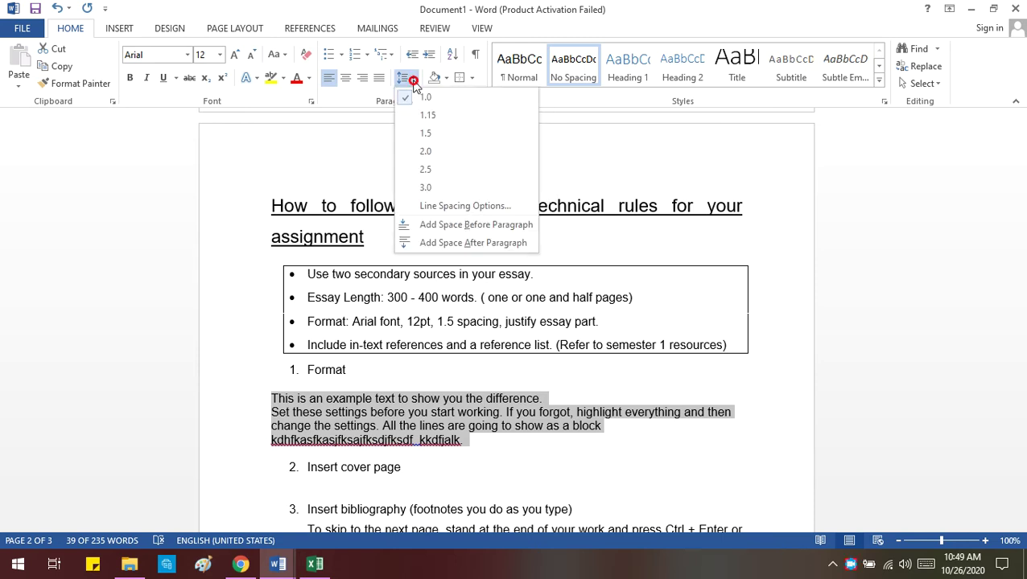
click(425, 133)
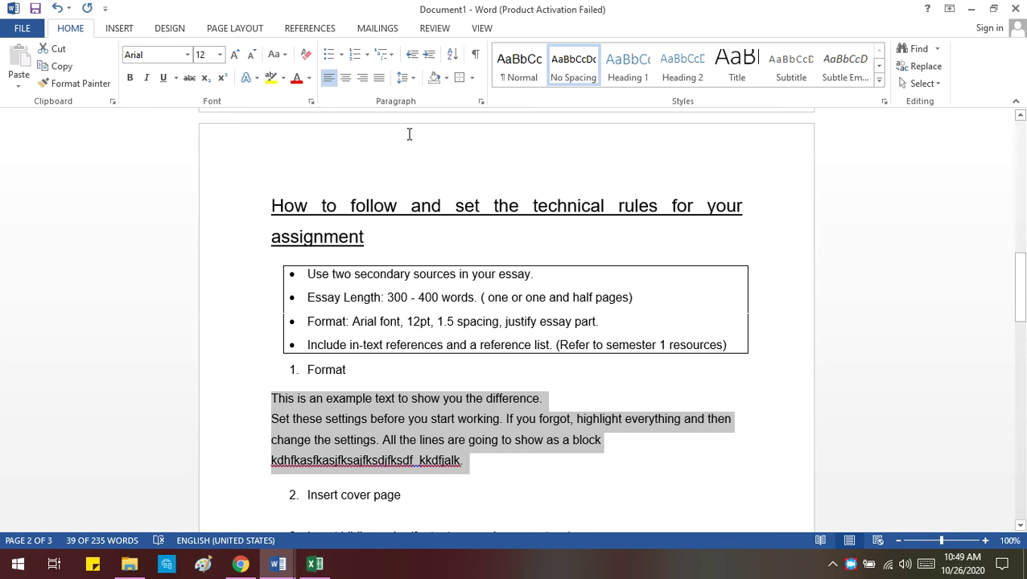
click(380, 82)
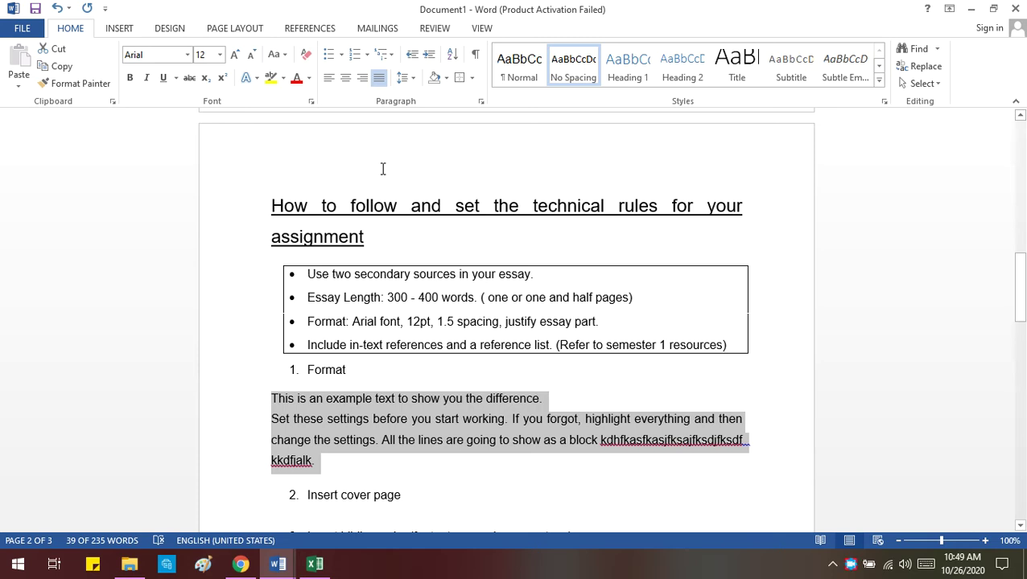
Check the Normal style's font, size and spacing settings, and apply the style to new documents based on this template.
right_click(527, 63)
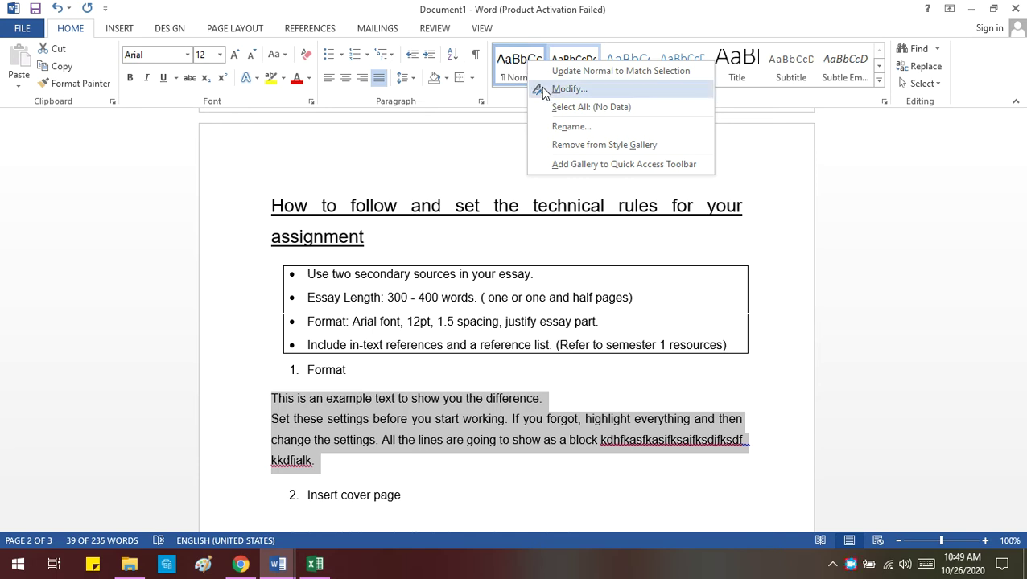
click(545, 90)
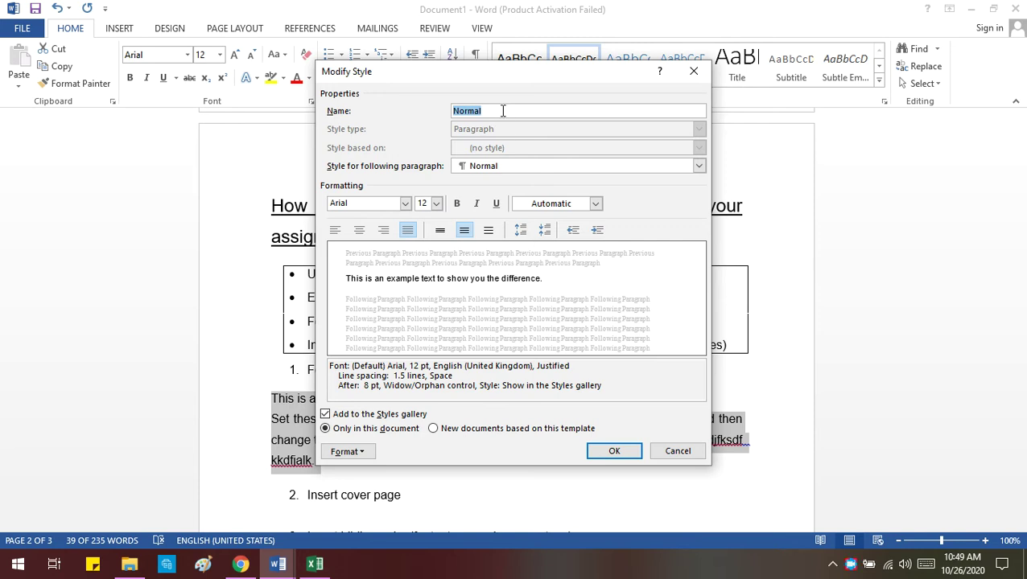
click(405, 204)
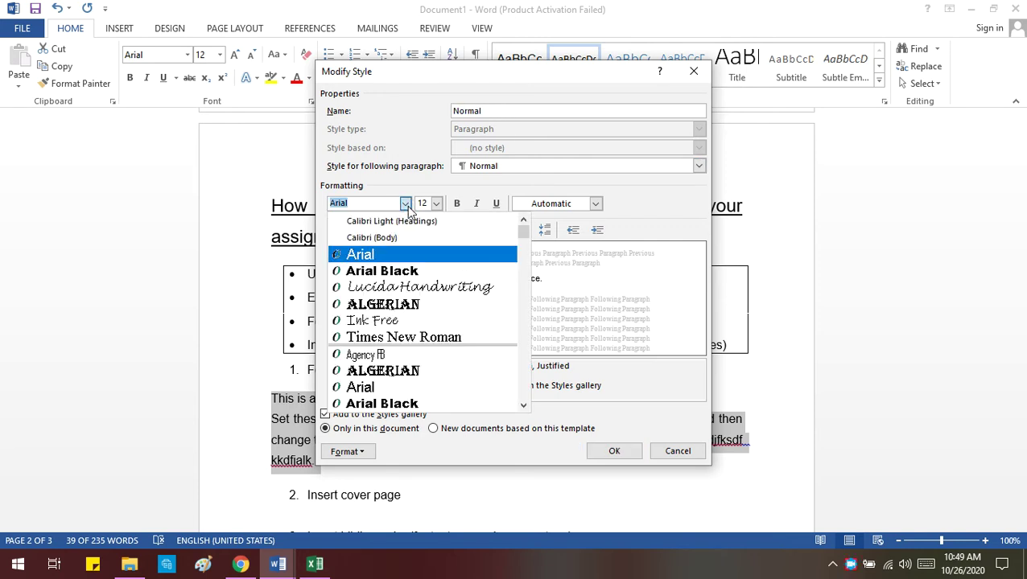
click(407, 204)
click(435, 203)
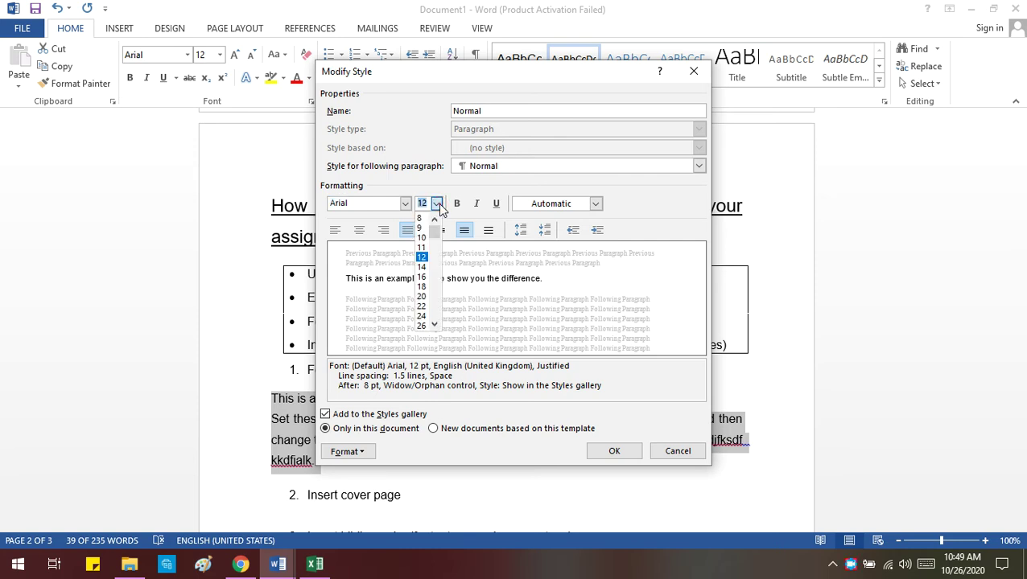
click(437, 204)
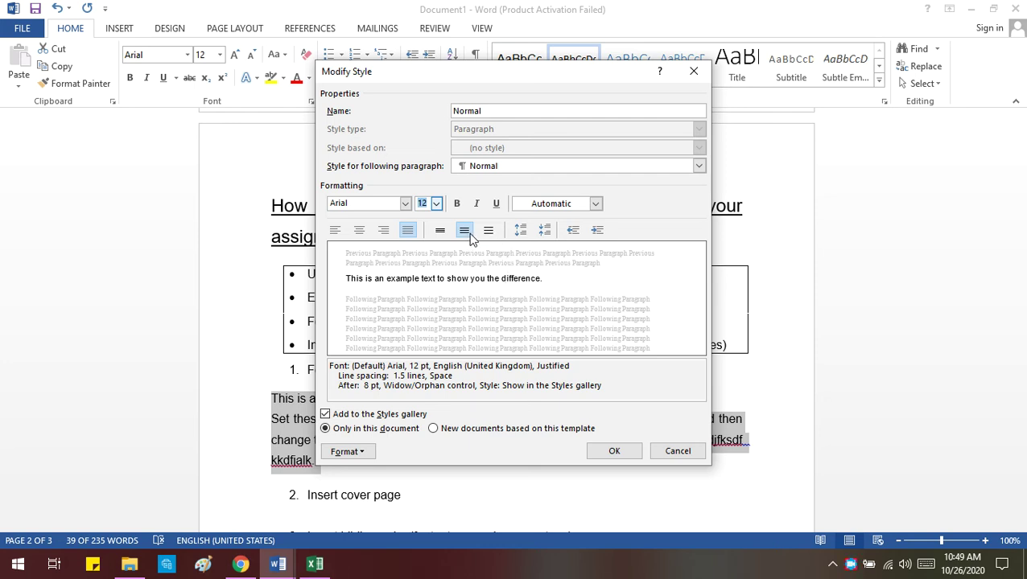
drag(330, 365, 499, 376)
click(667, 381)
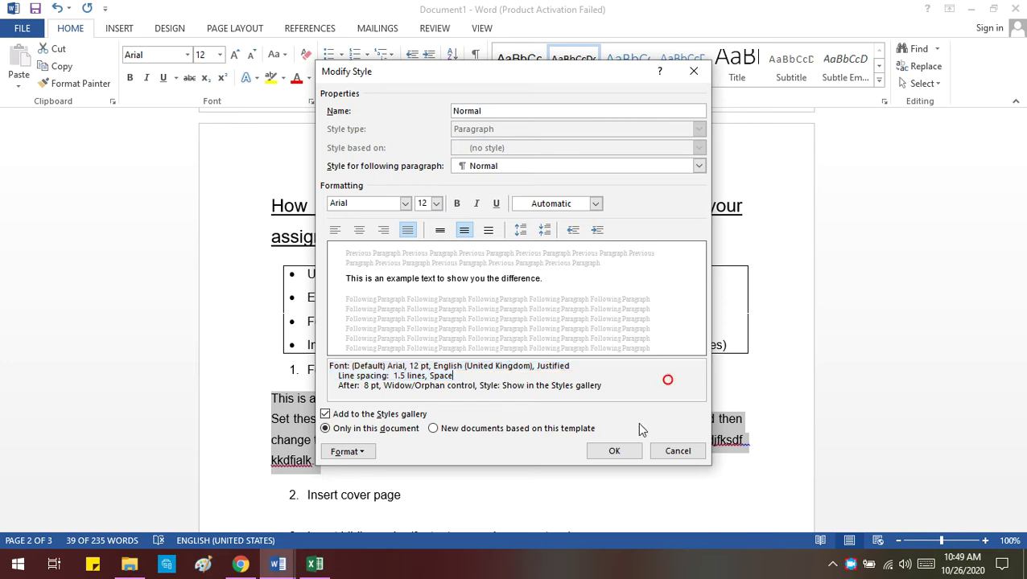
click(434, 430)
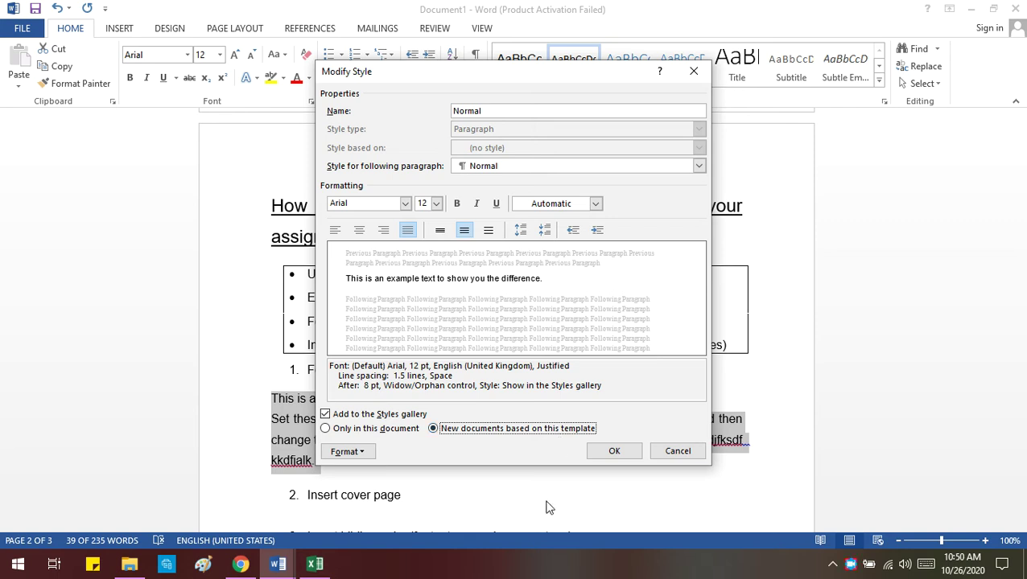
click(630, 453)
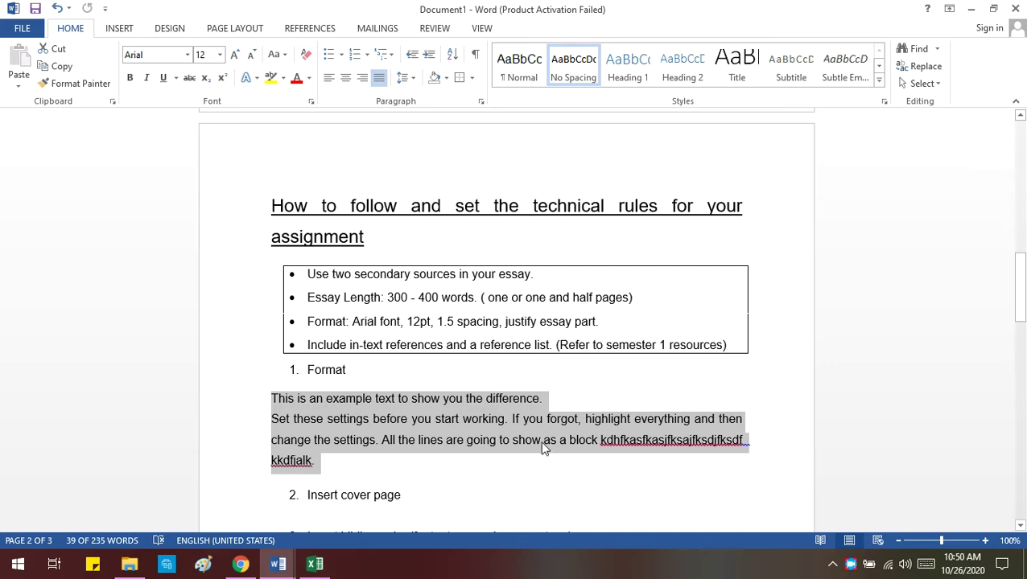
Highlight the "Insert cover page" item in the numbered list to point it out.
scroll(543, 447, down, 3)
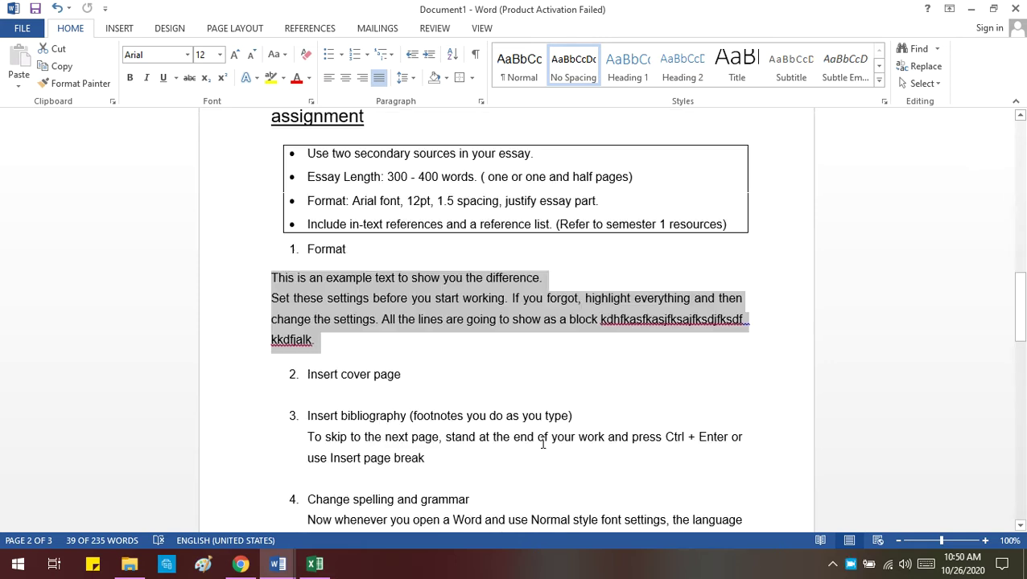
click(306, 375)
triple_click(306, 375)
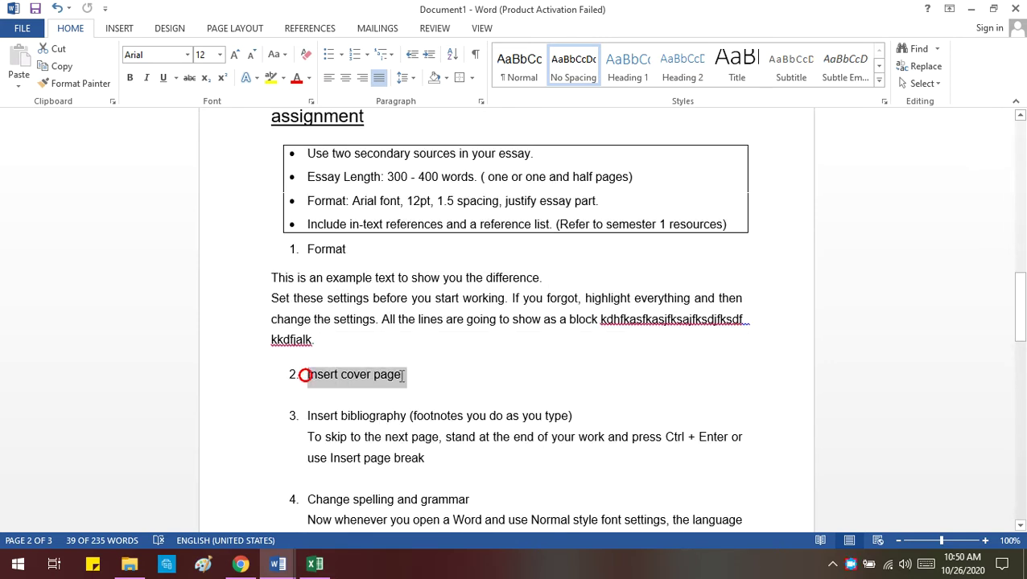
click(465, 384)
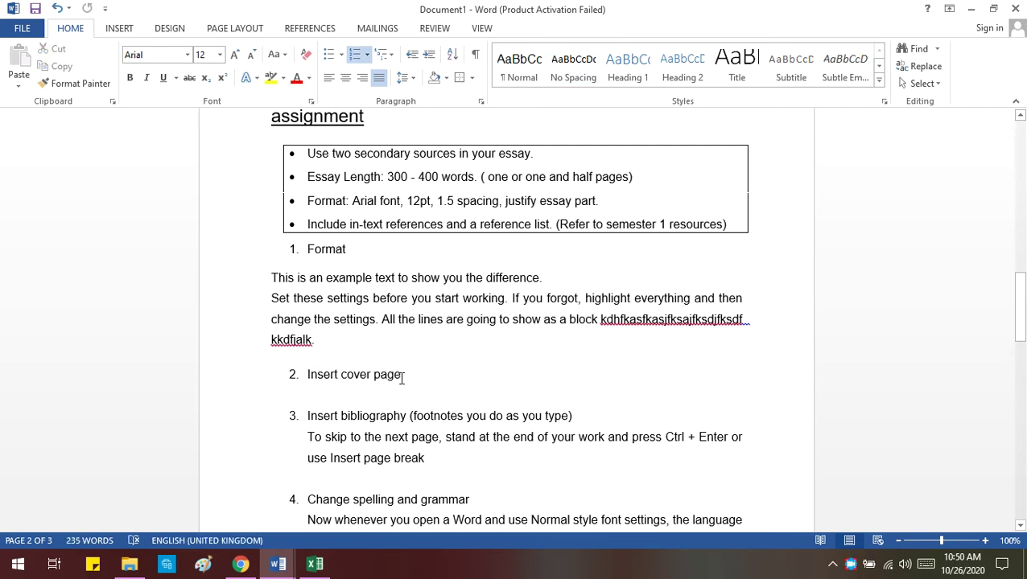
scroll(401, 378, up, 6)
click(272, 329)
scroll(278, 341, down, 3)
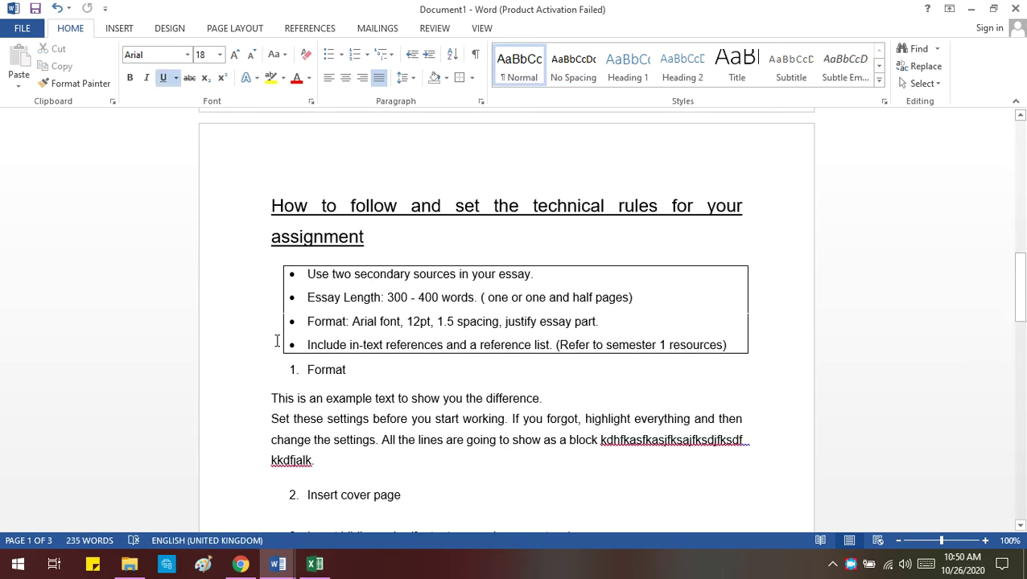
key(Return)
click(272, 196)
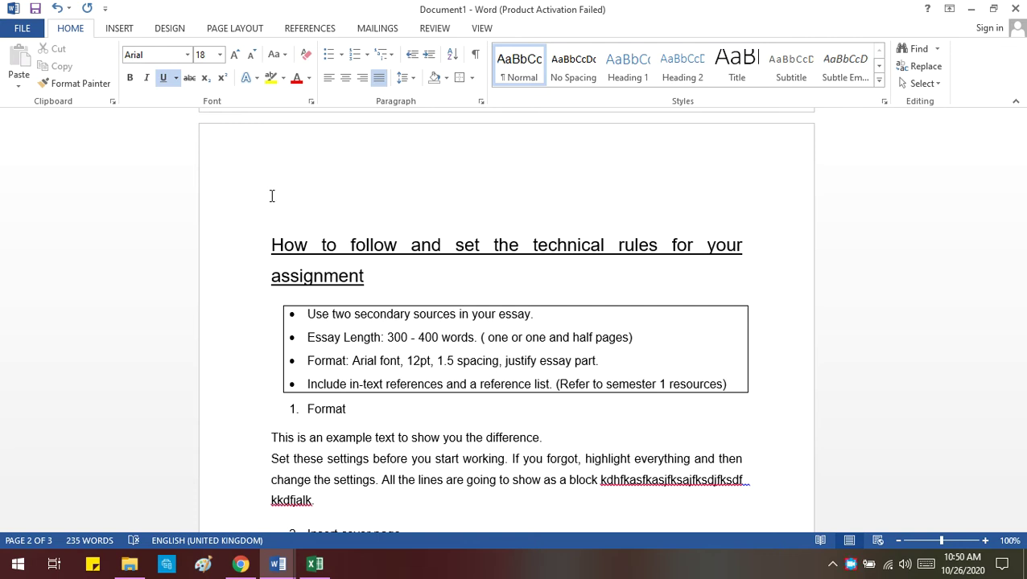
key(Delete)
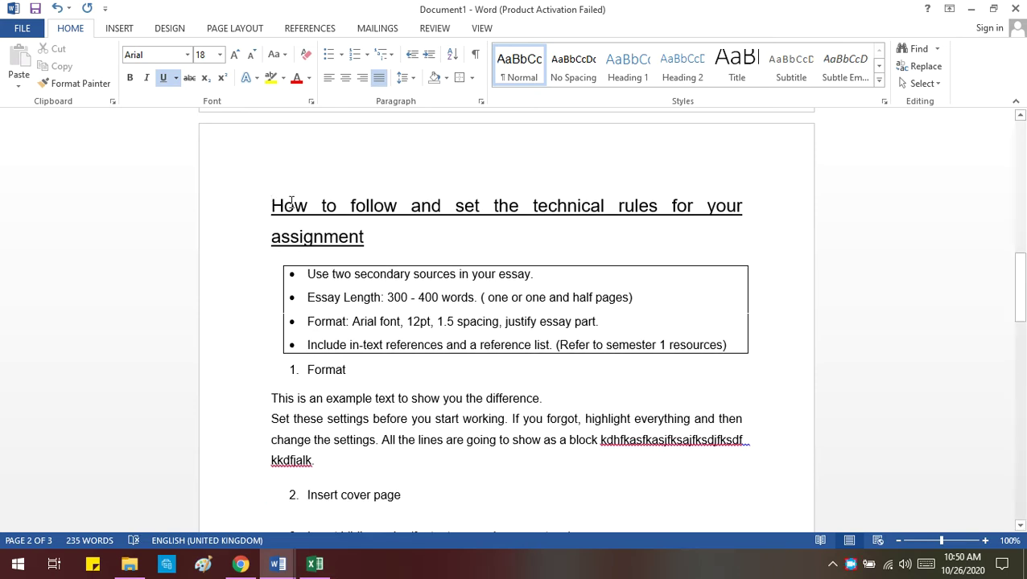
Look through the built-in cover page designs without inserting one.
click(121, 29)
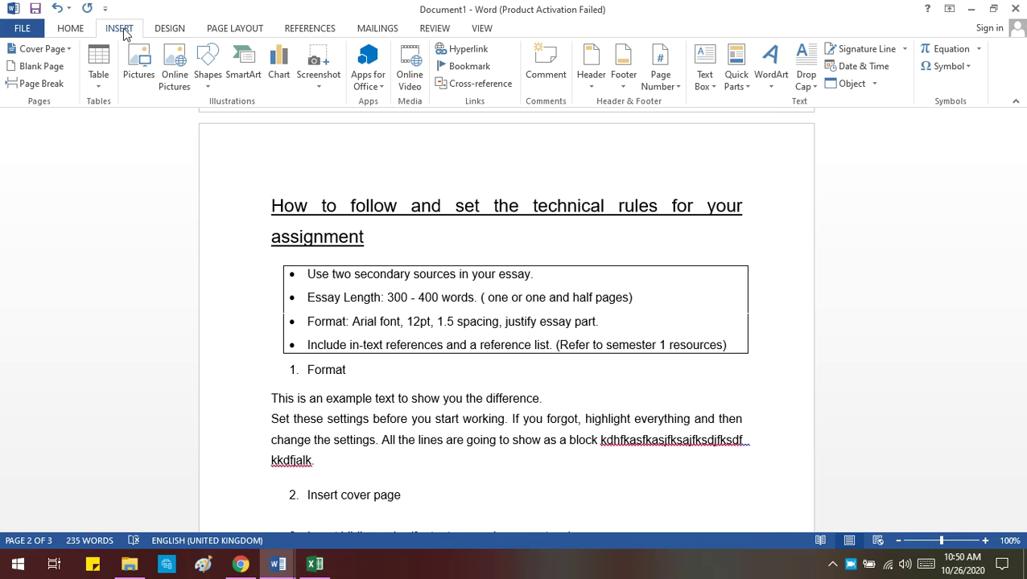
click(44, 49)
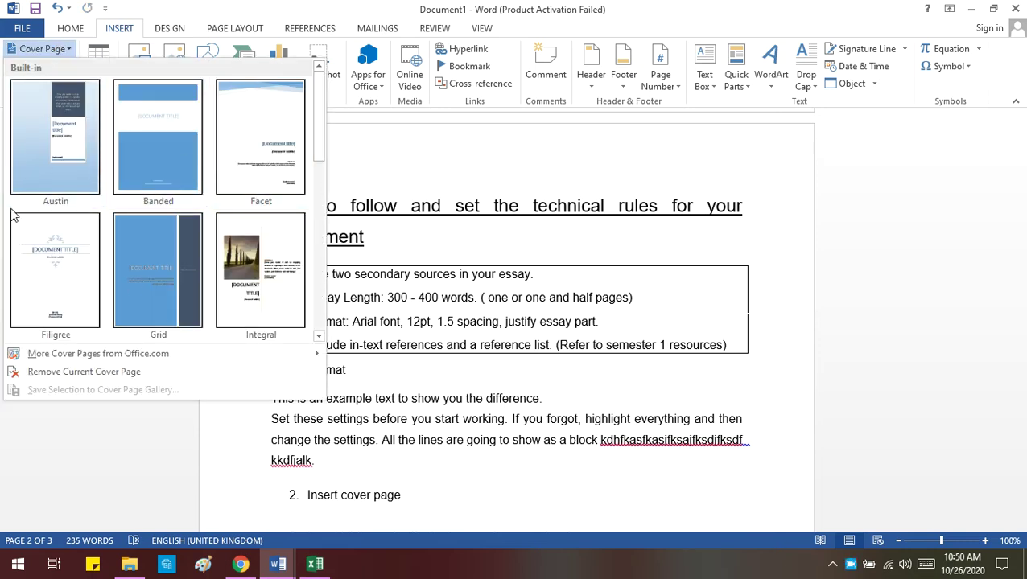
click(524, 241)
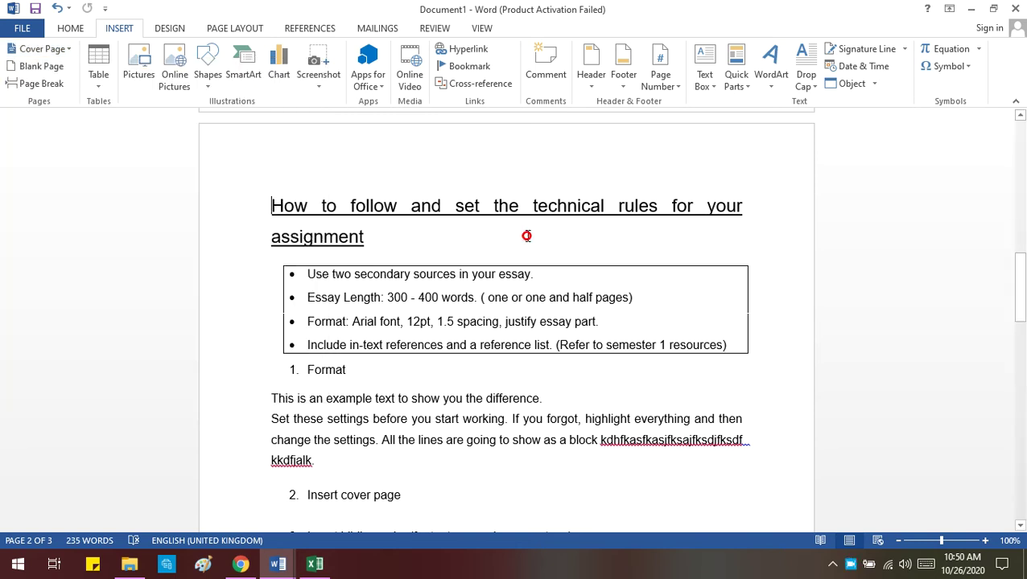
Examine the existing cover page's title, subtitle, name and student number fields.
scroll(399, 256, up, 8)
scroll(399, 256, up, 10)
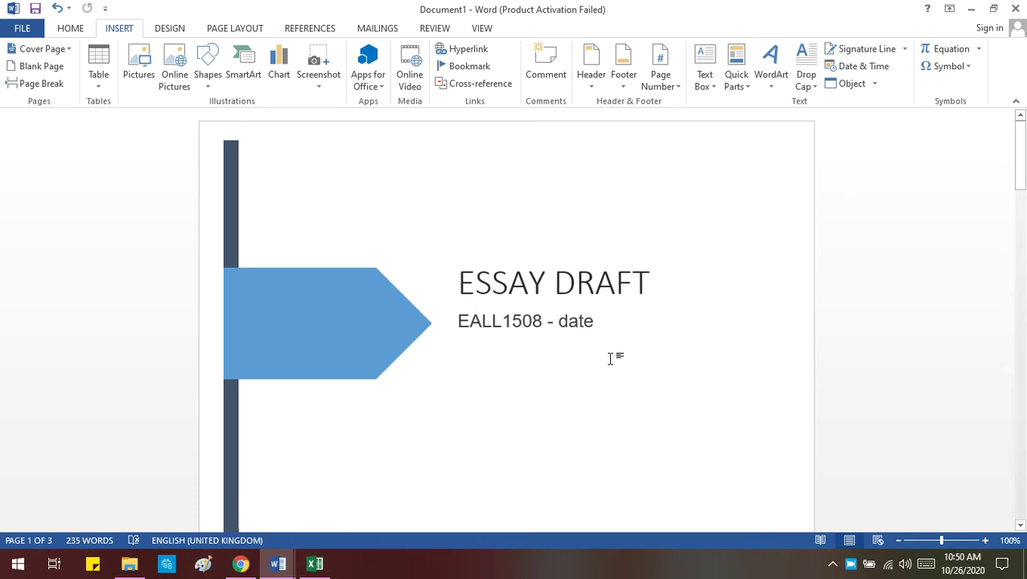
scroll(612, 358, down, 8)
click(481, 472)
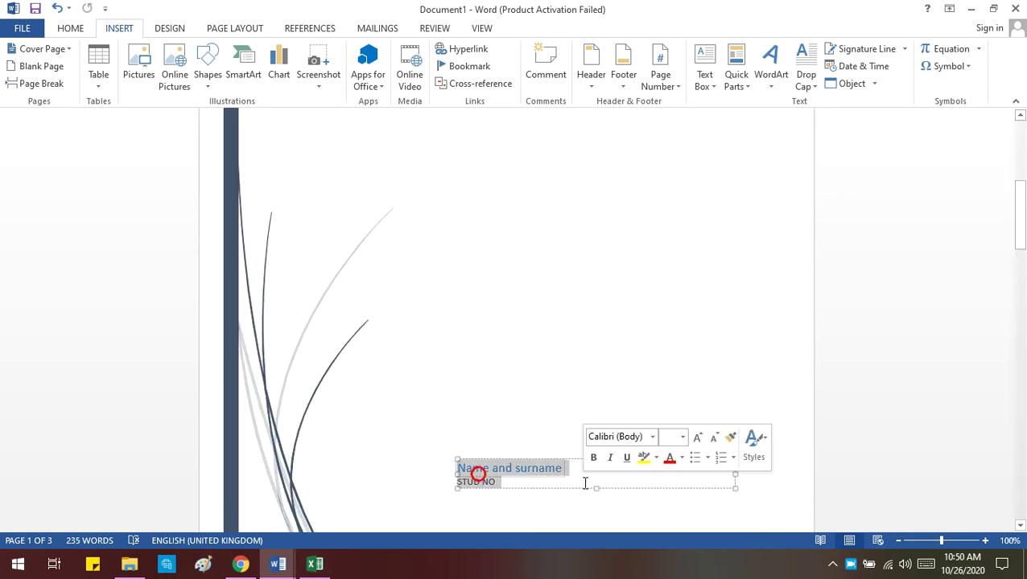
click(684, 388)
scroll(665, 371, up, 5)
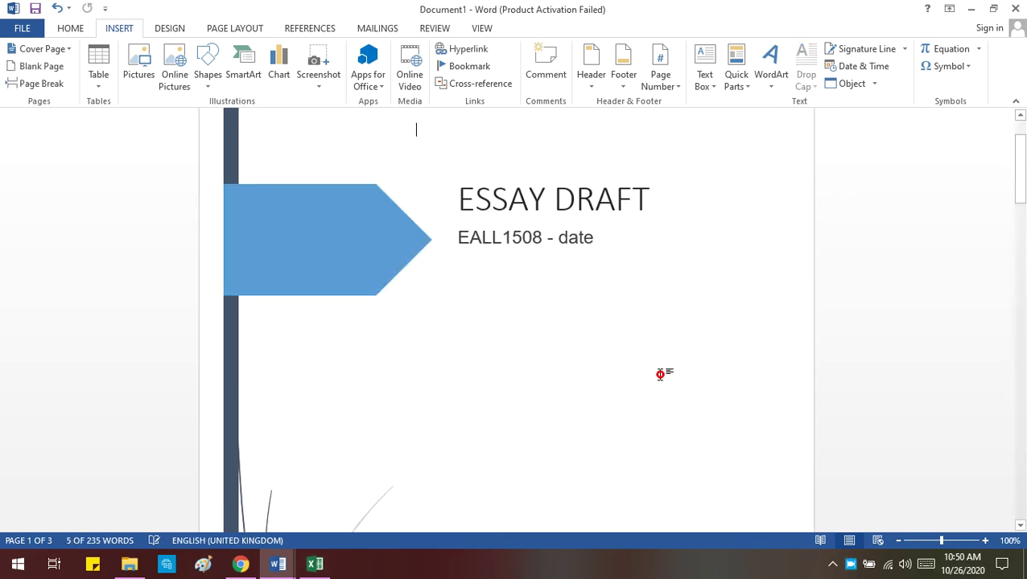
click(582, 248)
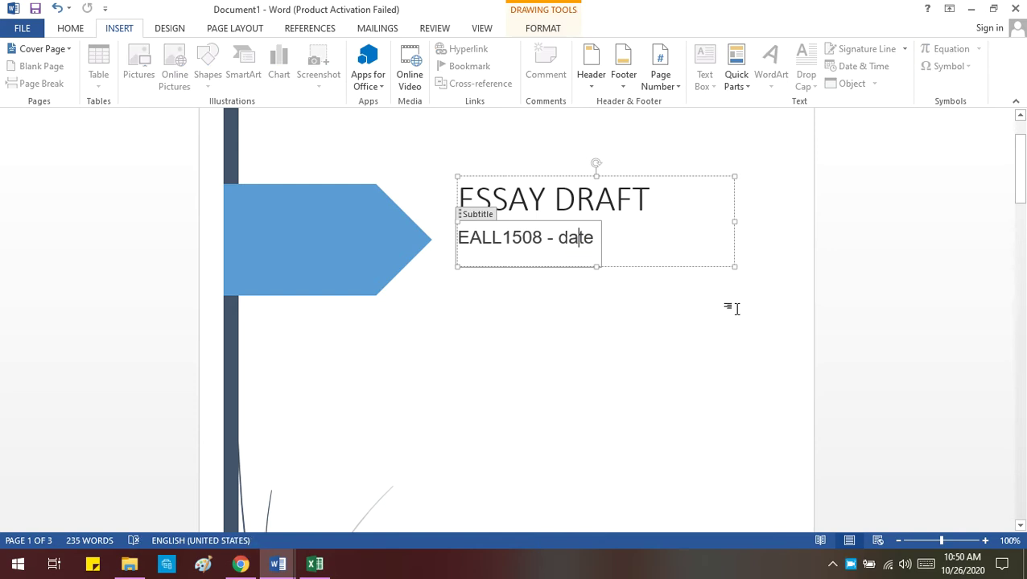
scroll(676, 318, down, 5)
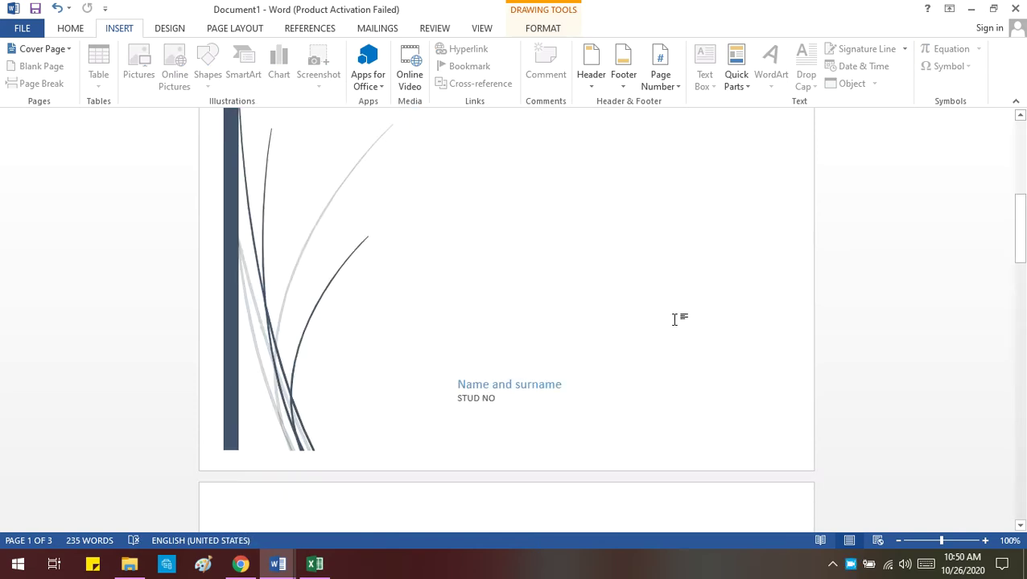
click(469, 384)
click(452, 371)
scroll(451, 371, up, 5)
Delete the subtitle field under the cover page title, check the rest of the page, and undo the deletion.
click(476, 244)
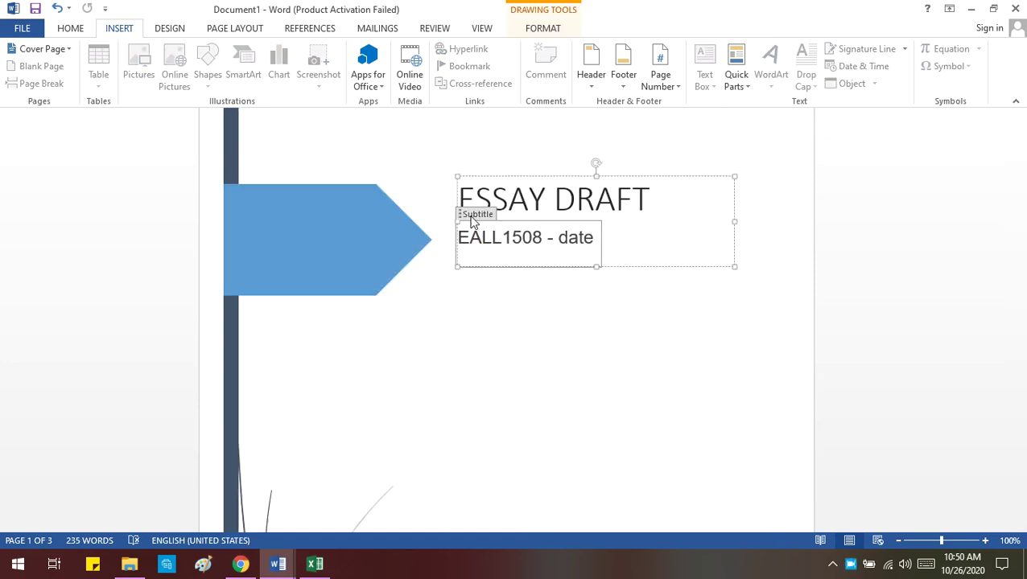
click(475, 214)
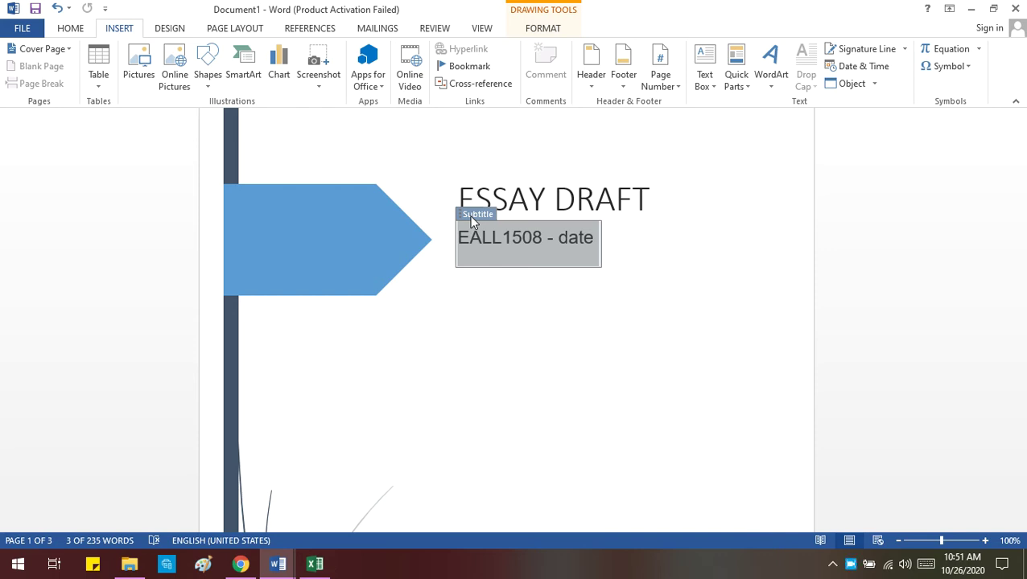
key(Delete)
click(617, 440)
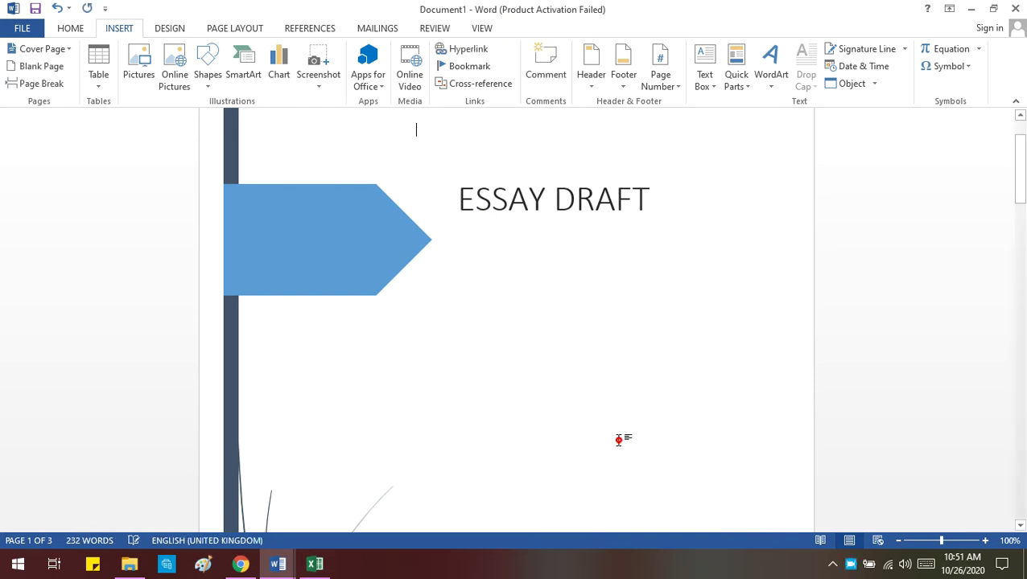
scroll(619, 439, up, 1)
scroll(619, 437, down, 3)
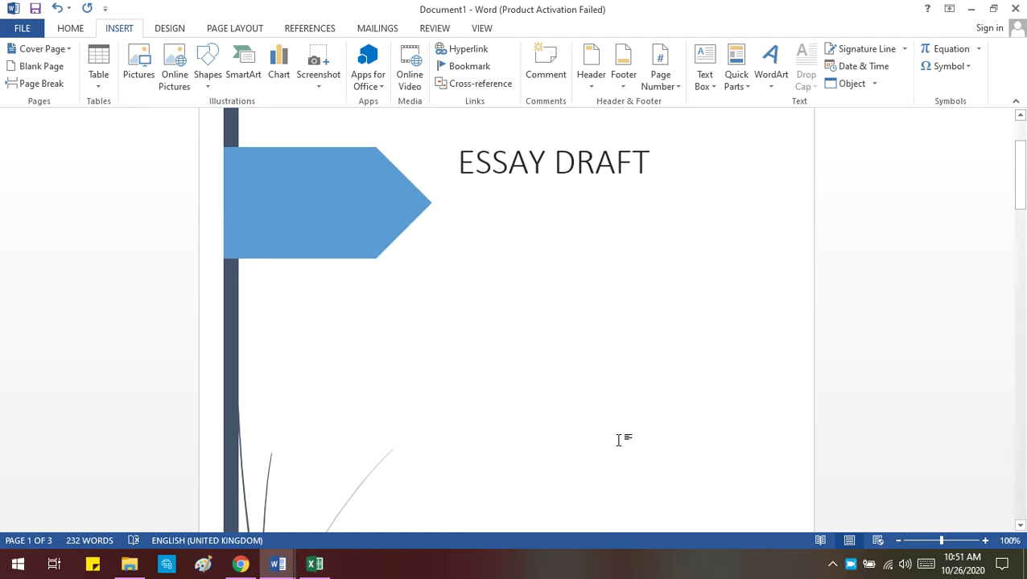
scroll(679, 223, down, 3)
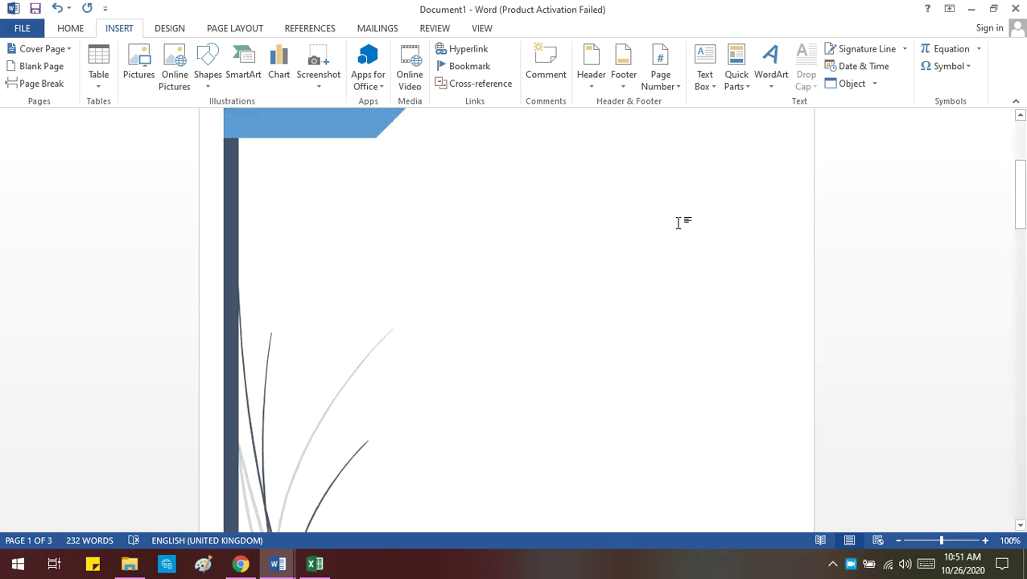
scroll(679, 223, down, 6)
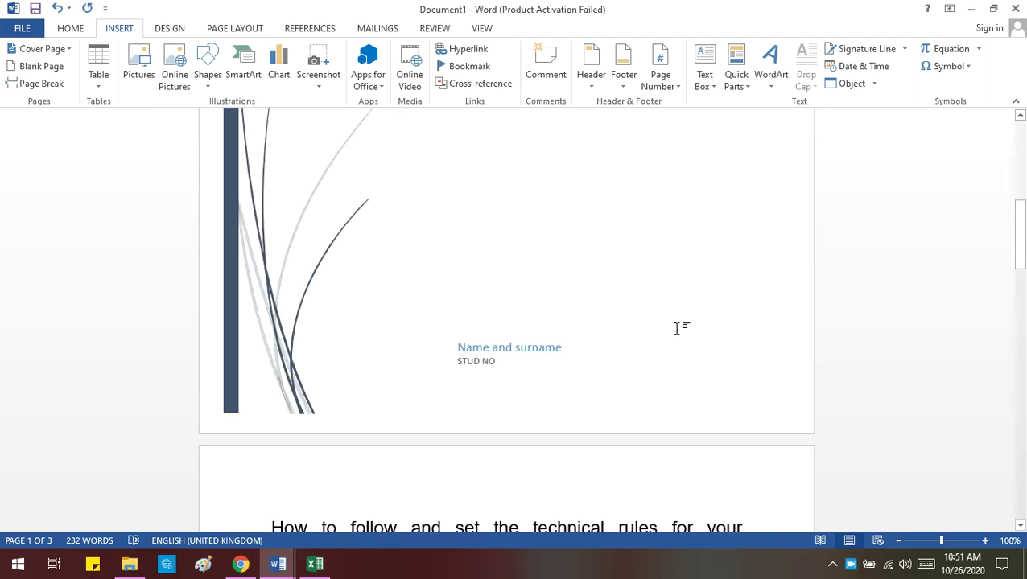
scroll(624, 410, up, 12)
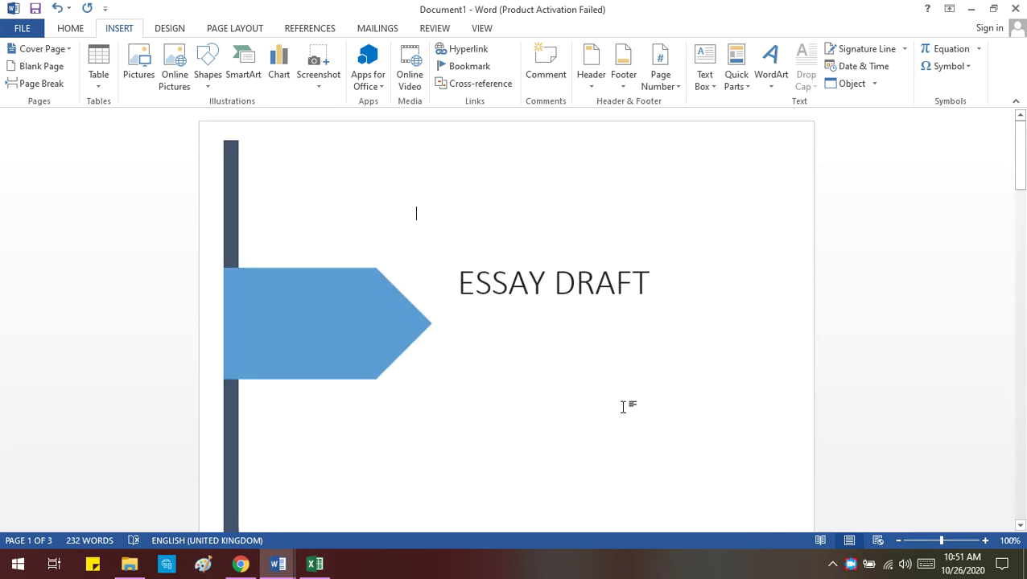
key(ctrl+z)
click(649, 428)
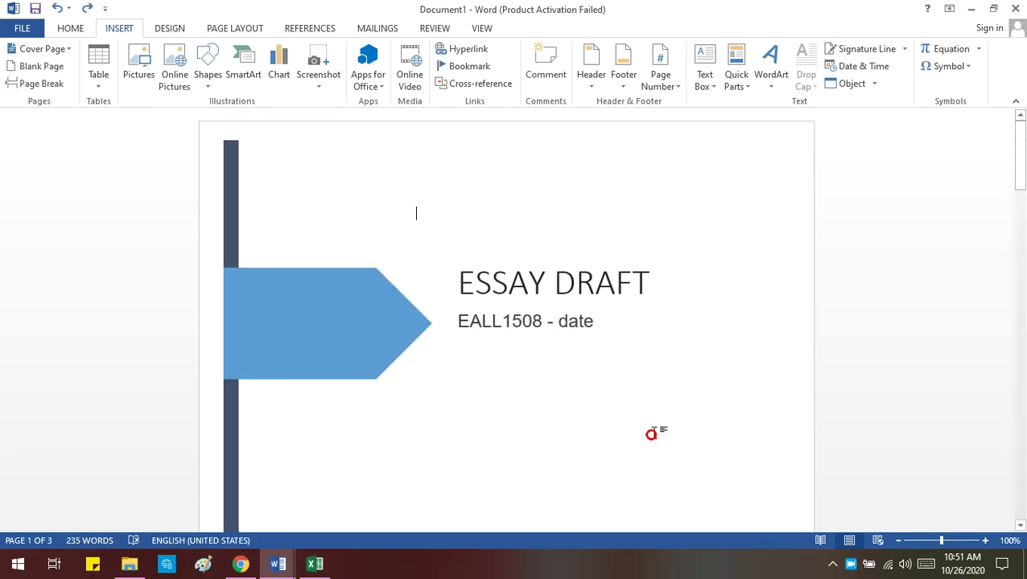
Highlight the words "Insert bibliography" in item 3 of the numbered list to point them out.
scroll(655, 433, down, 10)
scroll(655, 433, down, 12)
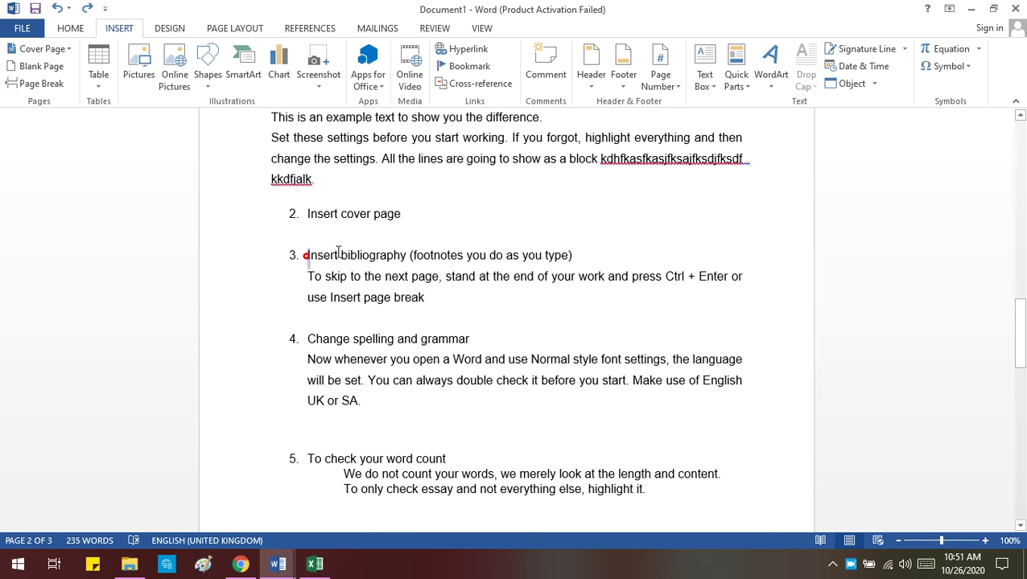
drag(308, 255, 409, 269)
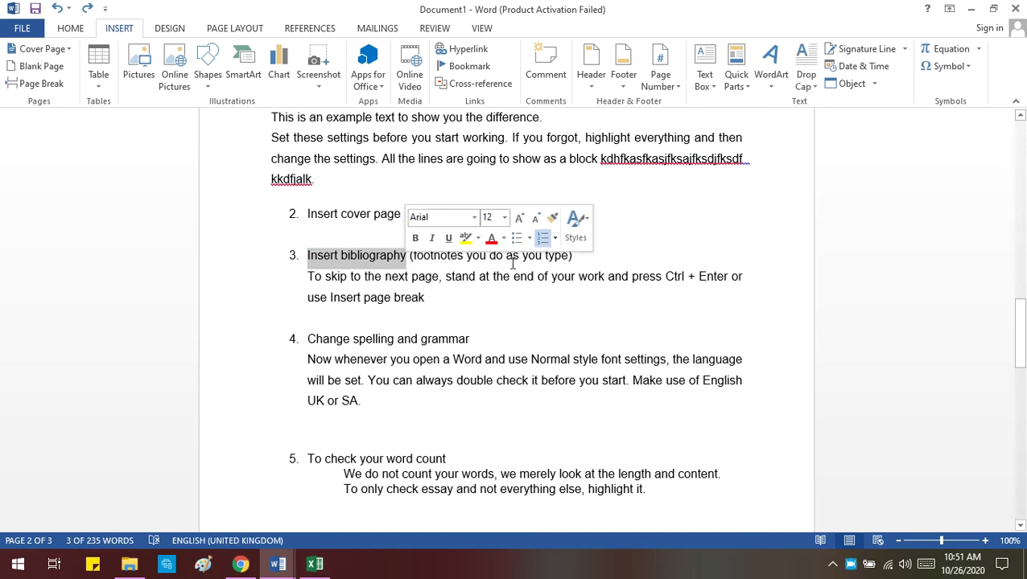
click(644, 255)
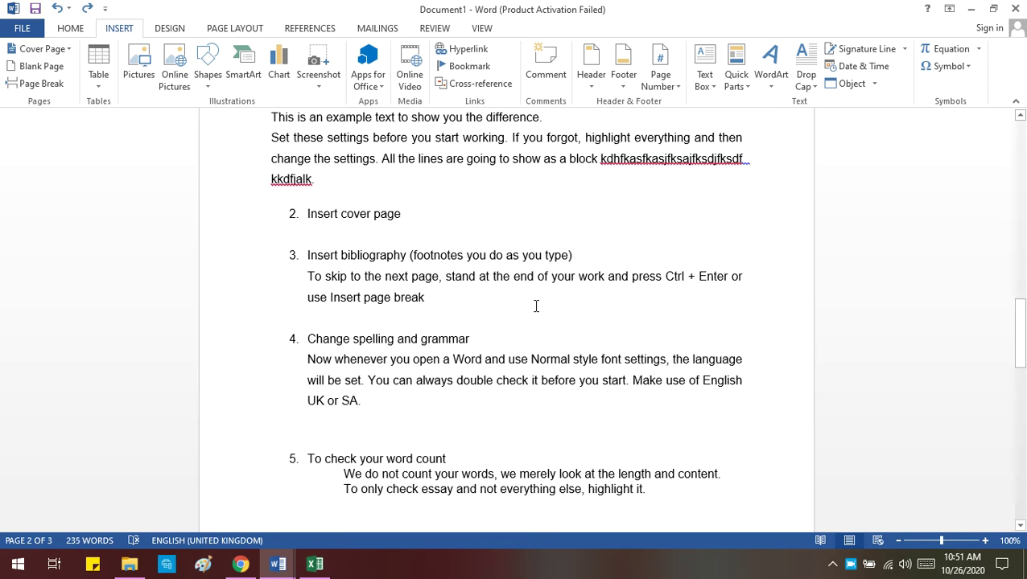
Insert a page break below the word count item at the end of the list, and remove it again.
scroll(536, 307, down, 2)
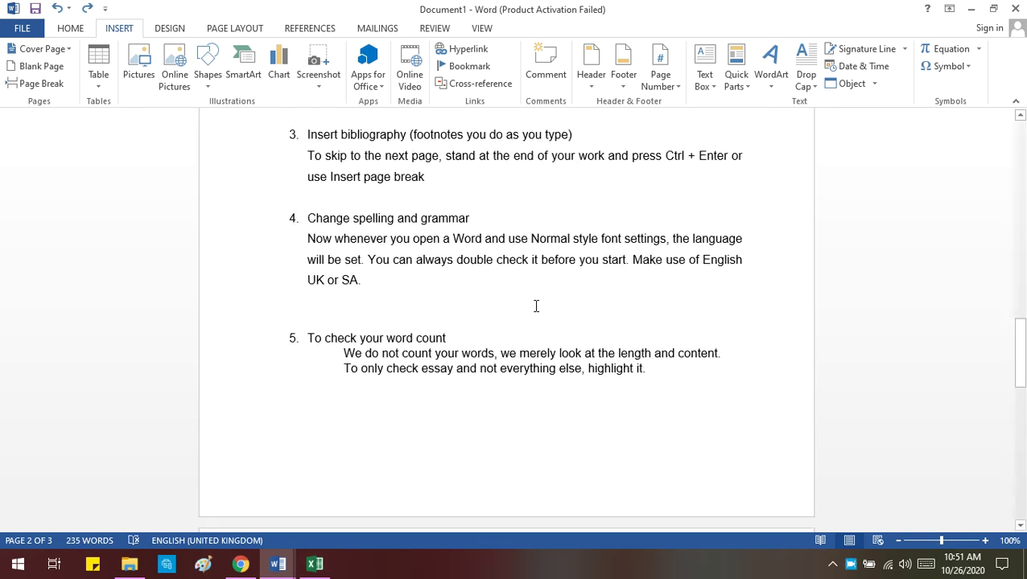
click(267, 394)
key(ctrl+Return)
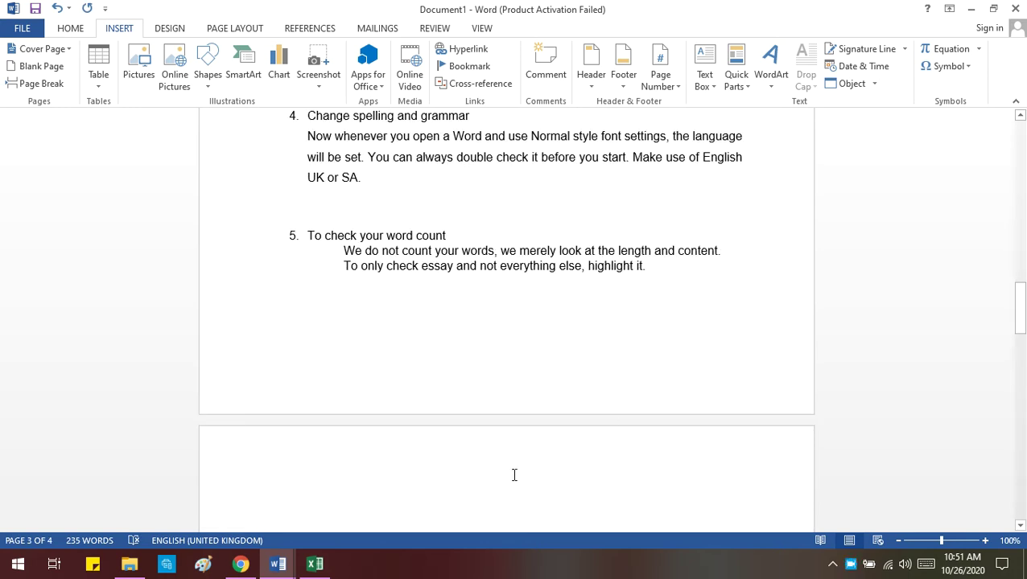
scroll(448, 494, down, 3)
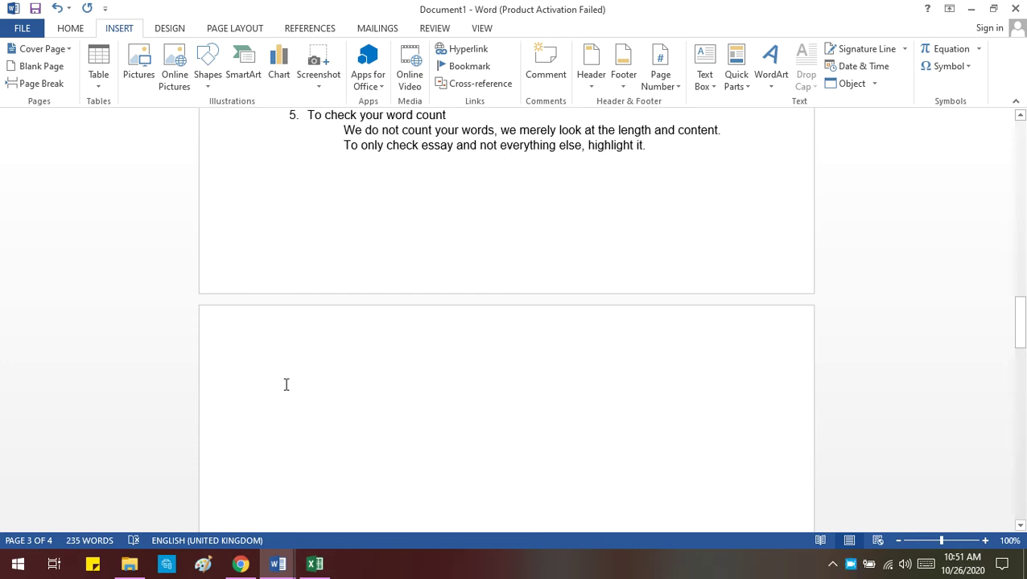
key(BackSpace)
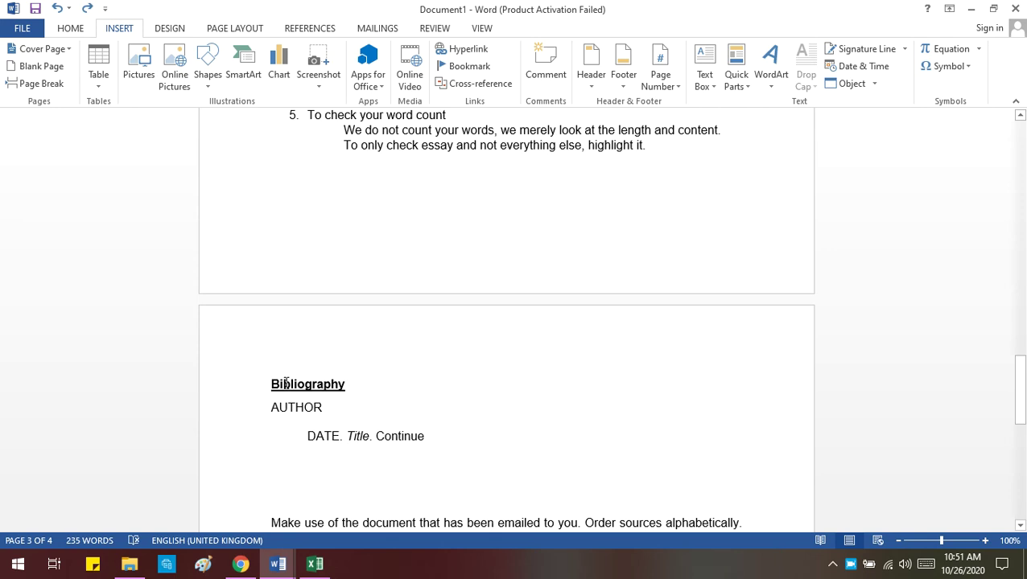
Insert a page break at the cursor after the numbered list with the Page Break command, and undo it.
scroll(320, 252, up, 3)
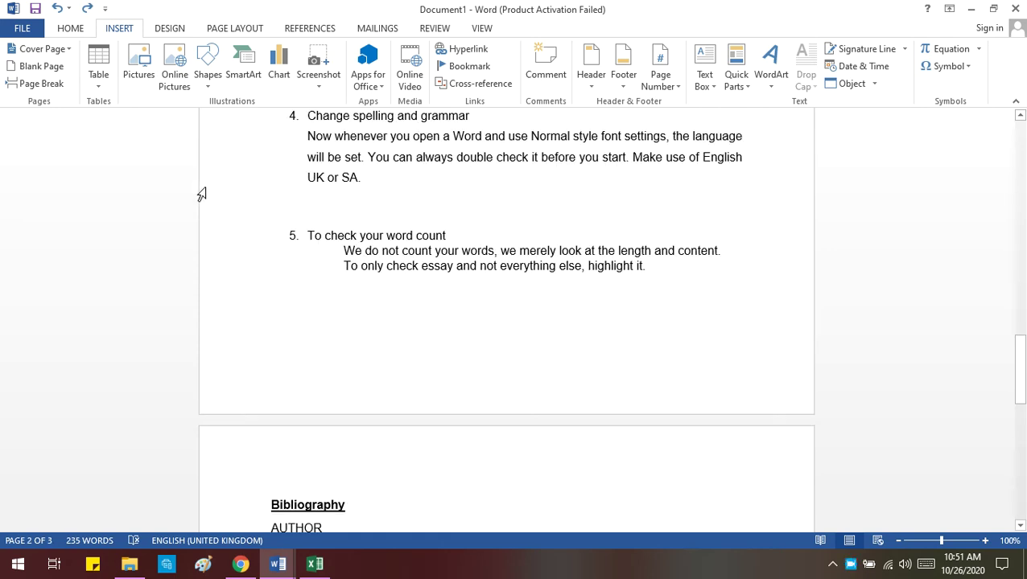
scroll(271, 368, up, 3)
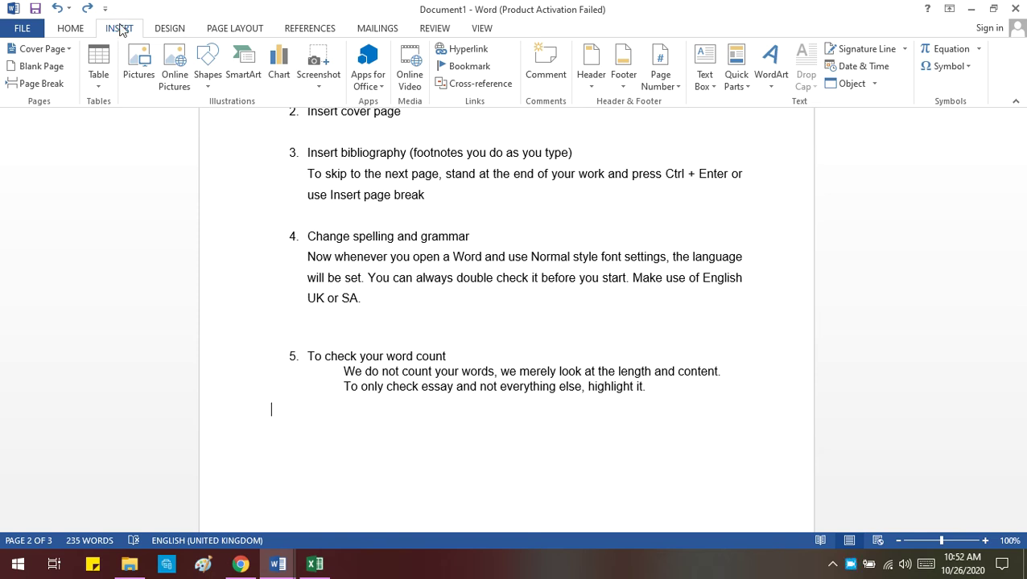
click(59, 86)
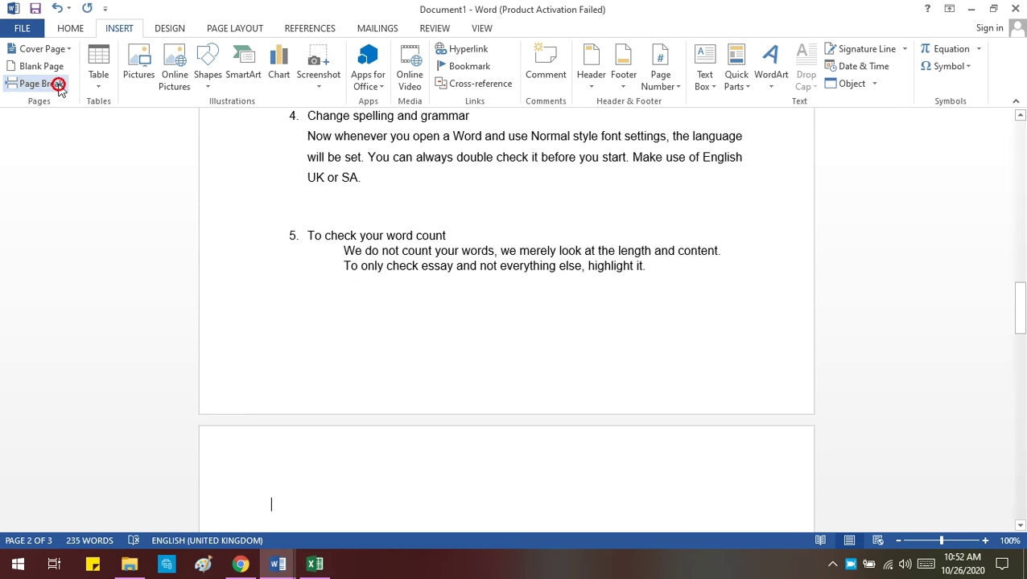
scroll(335, 363, down, 3)
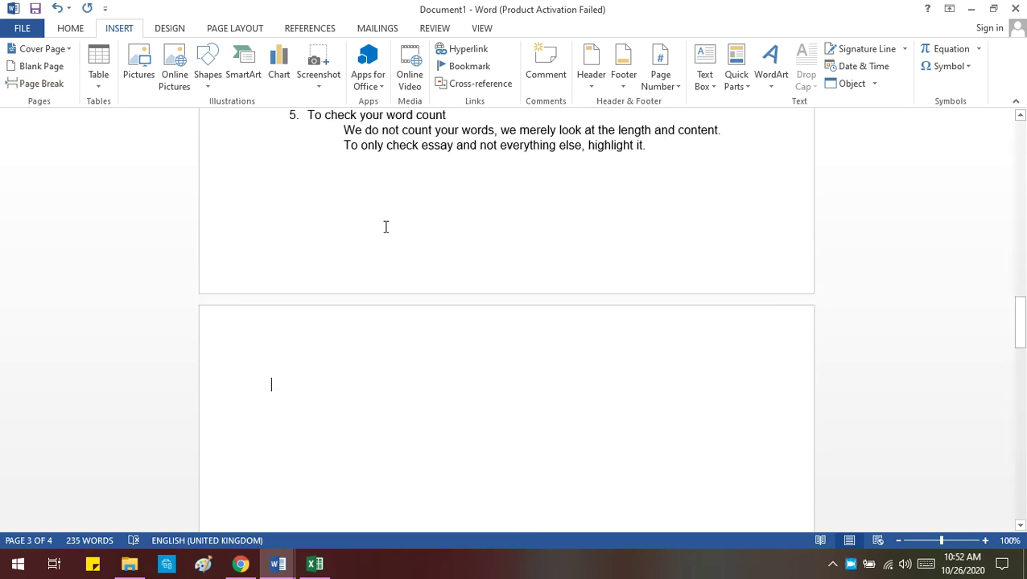
key(ctrl+v)
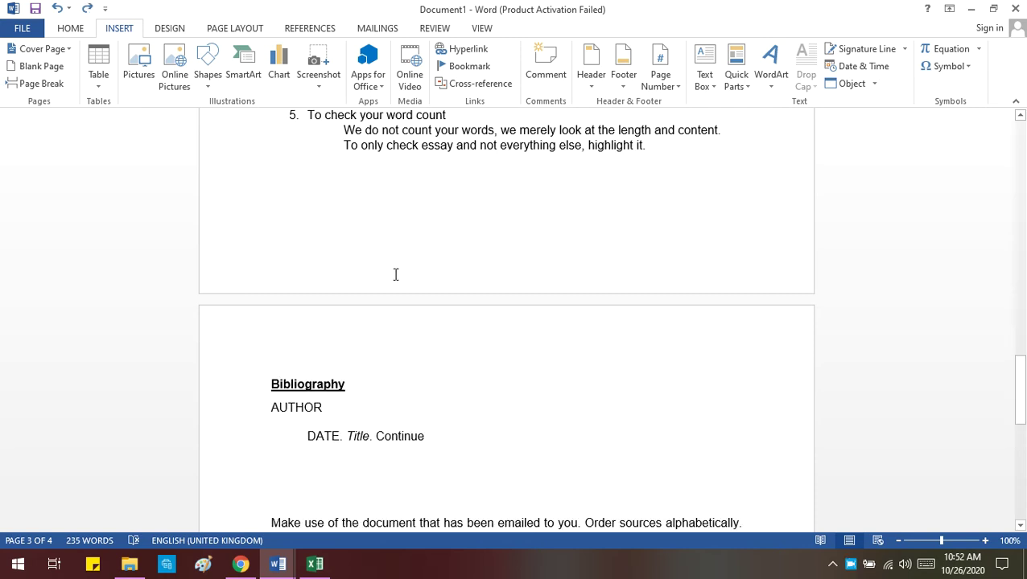
Highlight the Bibliography heading and check its bold and underline formatting.
scroll(468, 378, down, 5)
click(269, 140)
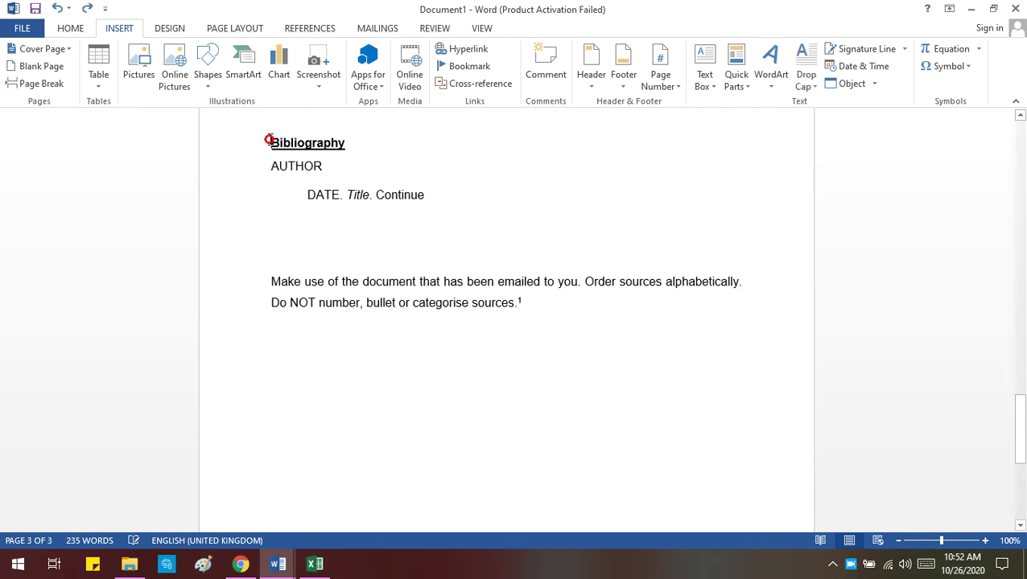
scroll(592, 258, up, 3)
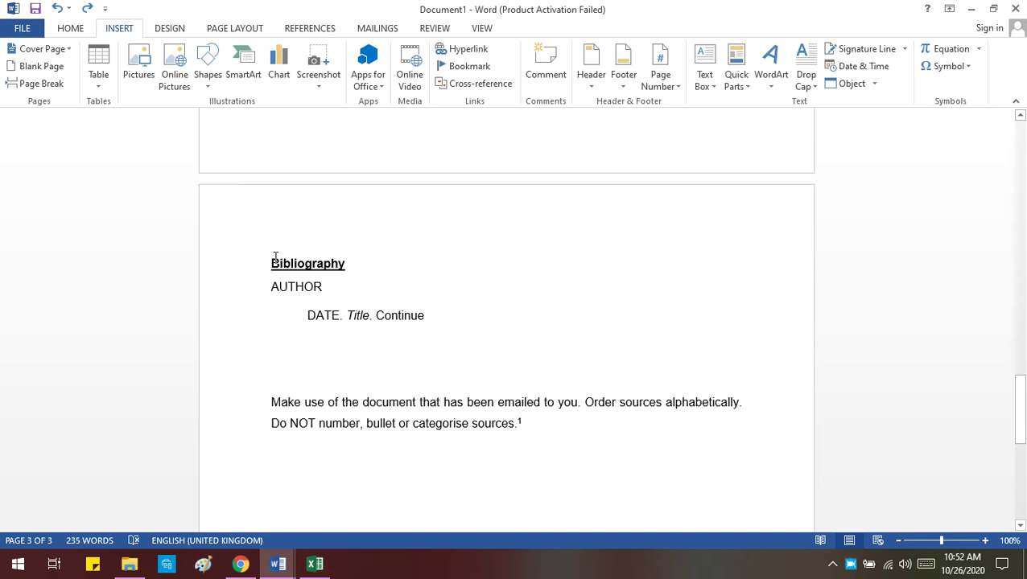
drag(370, 265, 272, 270)
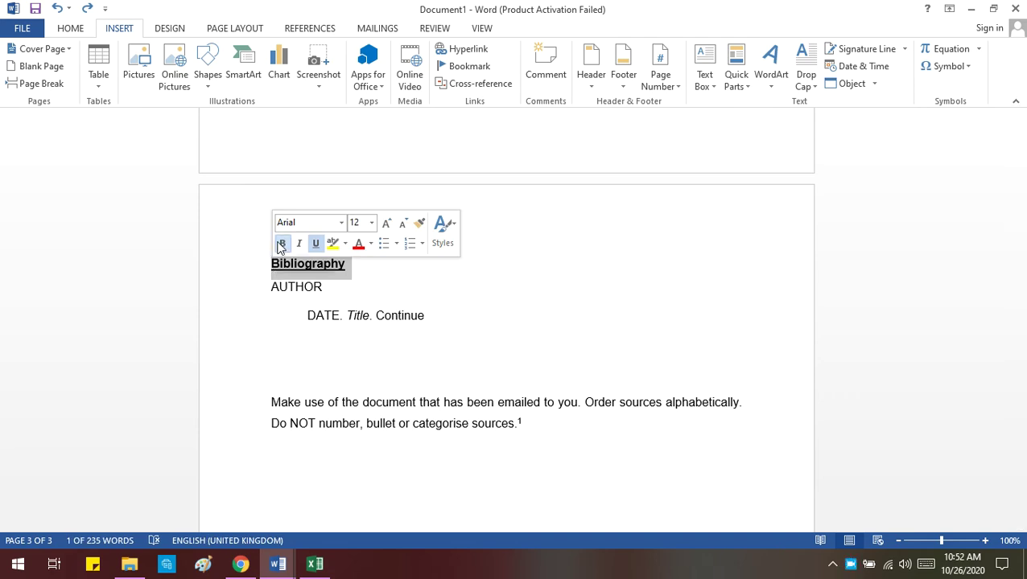
click(316, 244)
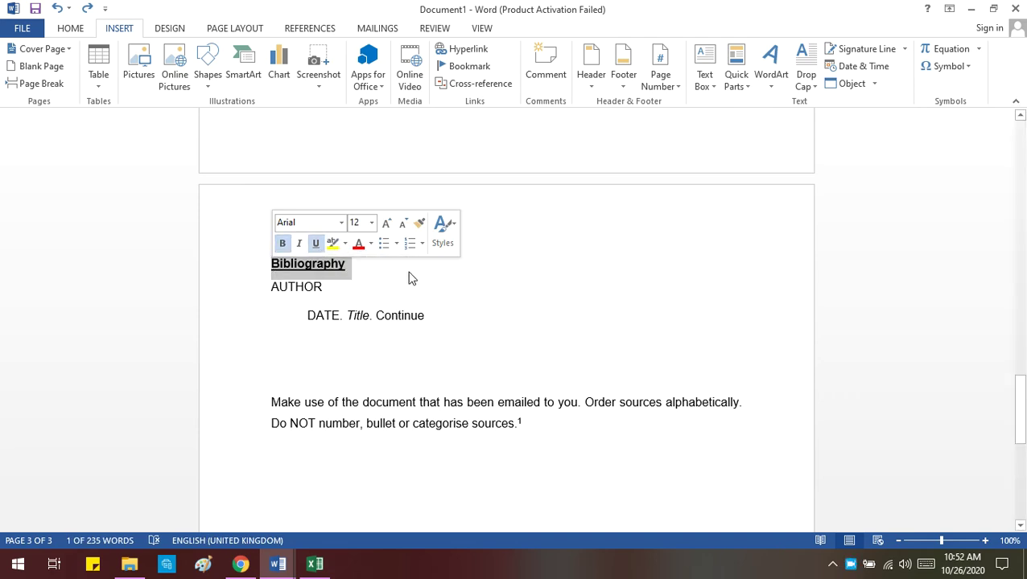
click(409, 274)
Highlight the sample source entry under the Bibliography heading and check the italic formatting of its title.
drag(349, 290, 271, 289)
drag(454, 323, 288, 291)
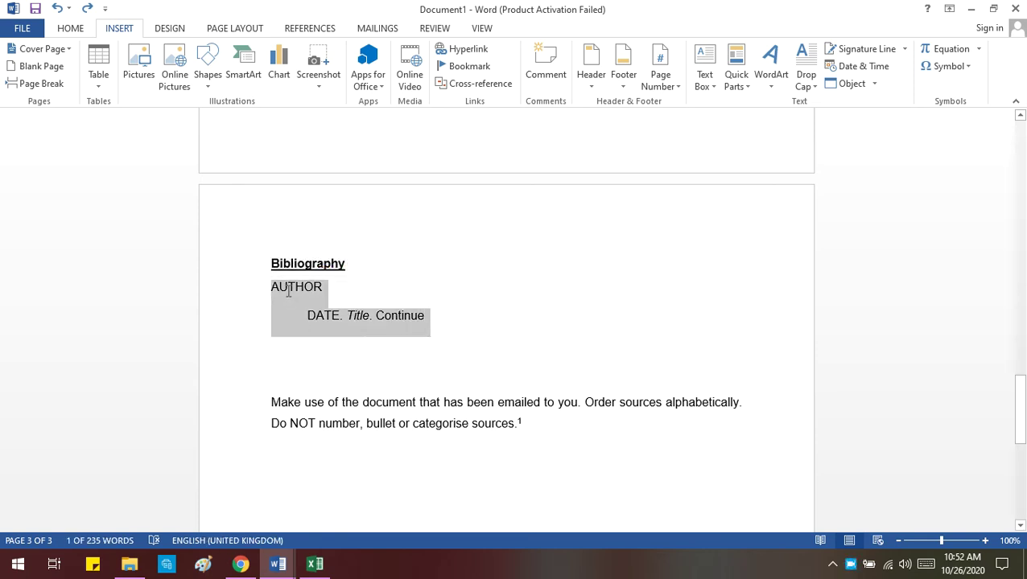
click(523, 319)
drag(372, 316, 356, 318)
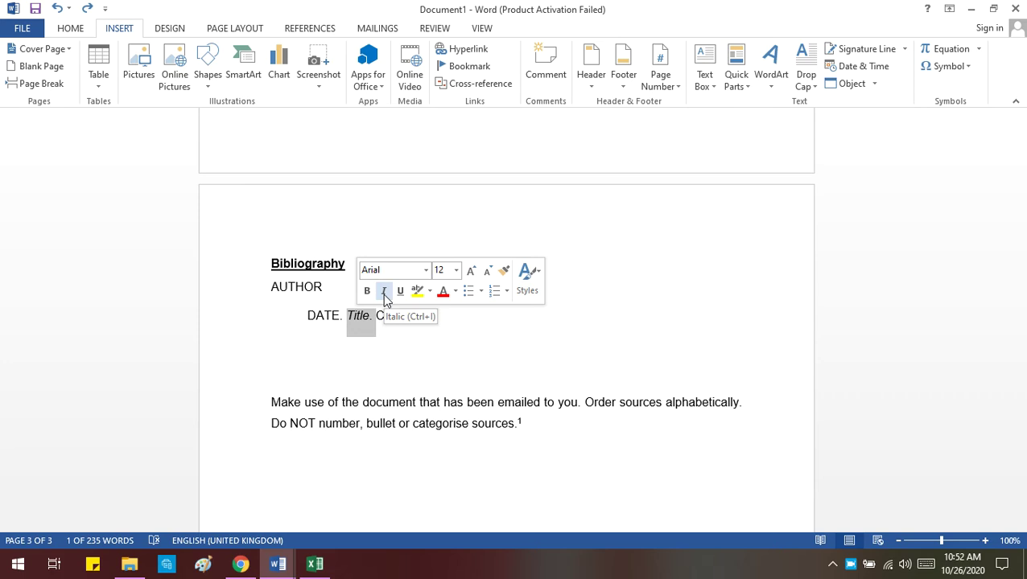
click(544, 326)
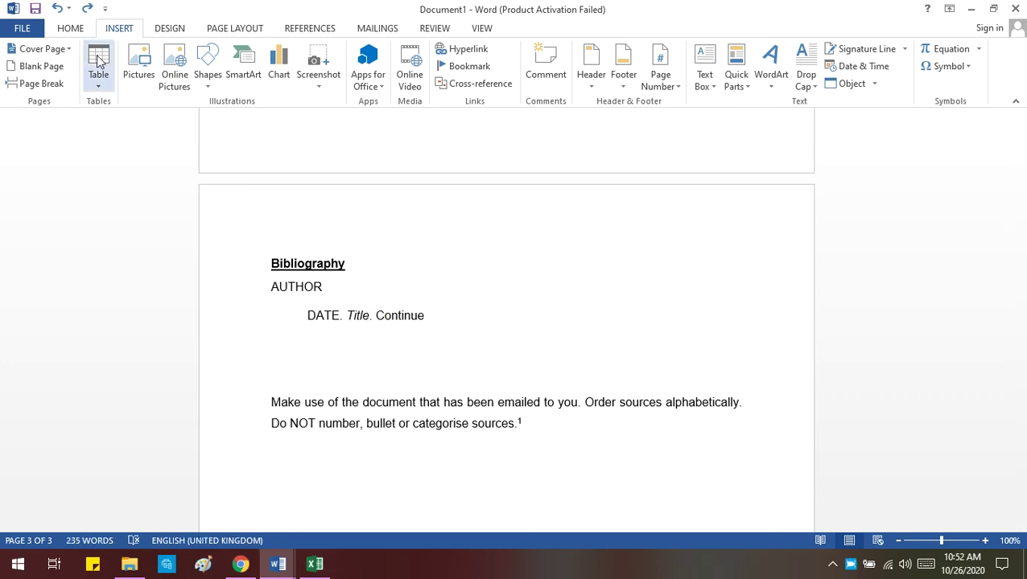
click(90, 30)
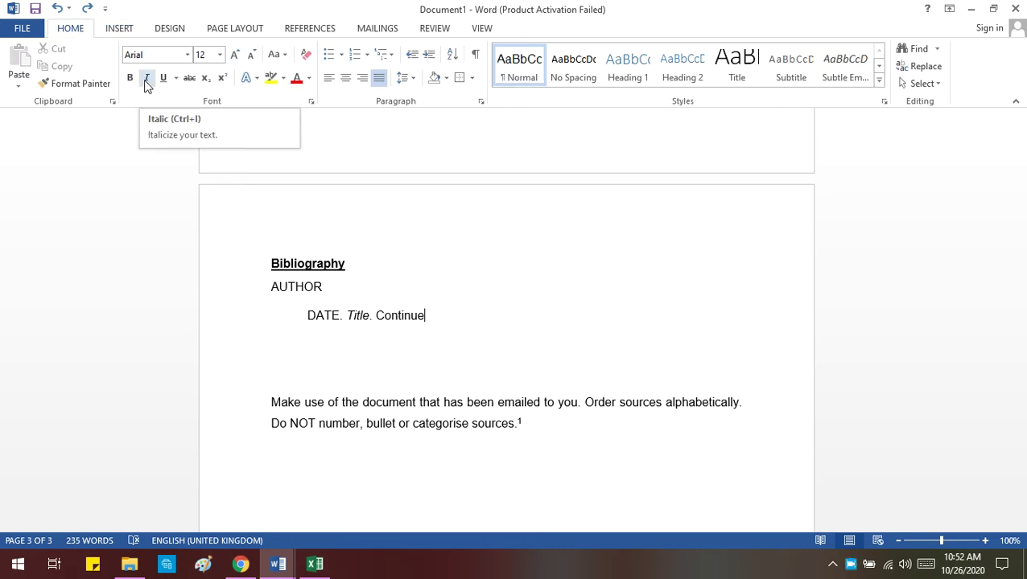
click(469, 311)
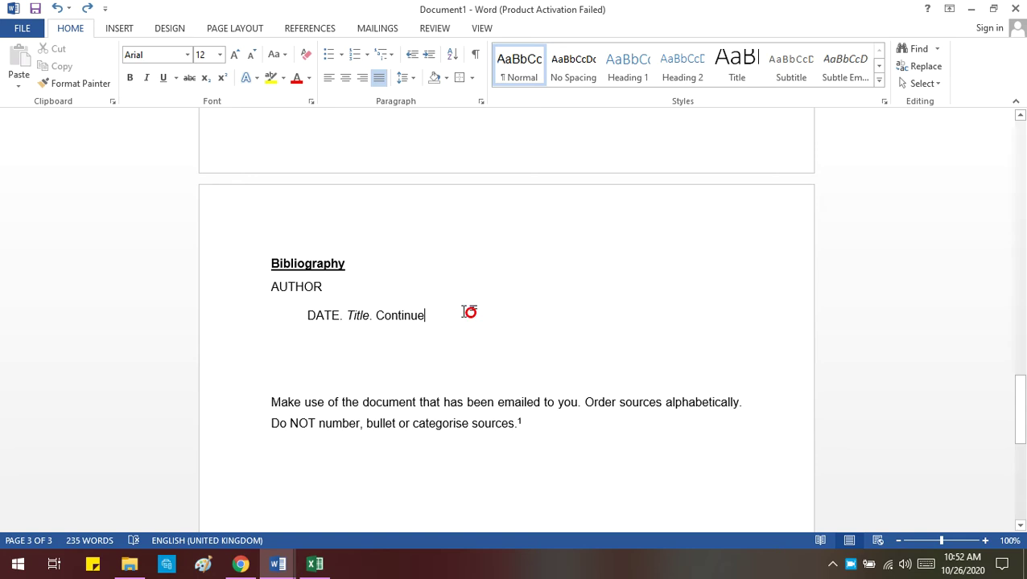
click(527, 348)
Delete the footnote reference after "categorise sources." on the bibliography page.
click(617, 420)
key(shift+Left)
key(BackSpace)
Insert a footnote after "categorise sources." with the text "Information".
click(331, 27)
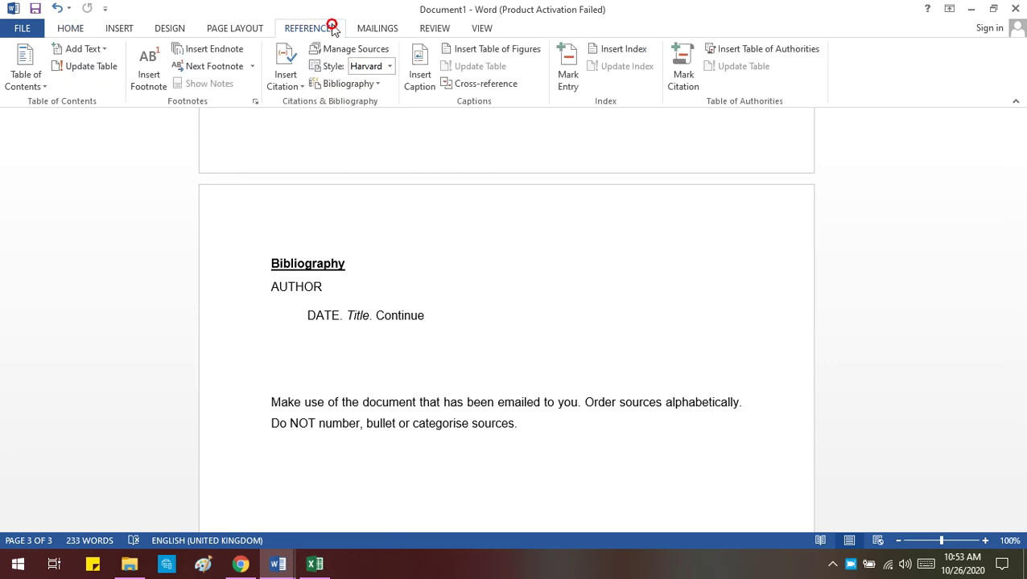
click(145, 79)
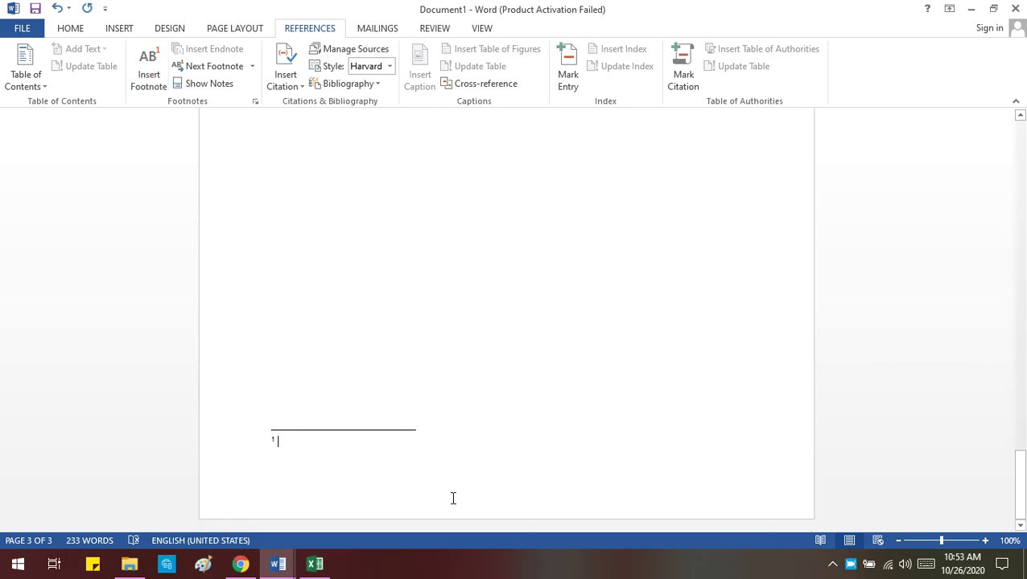
text(Infor)
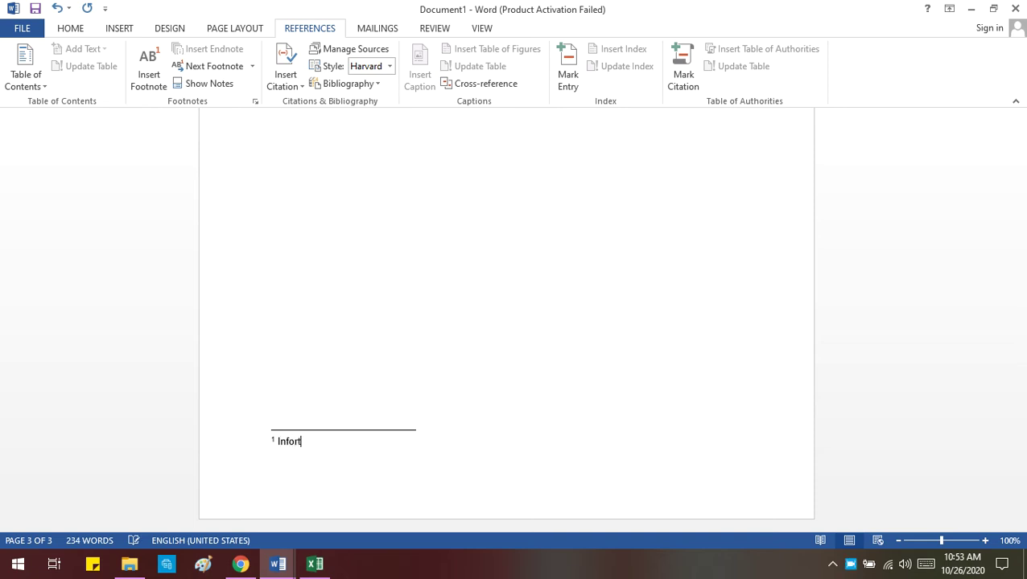
text(mation)
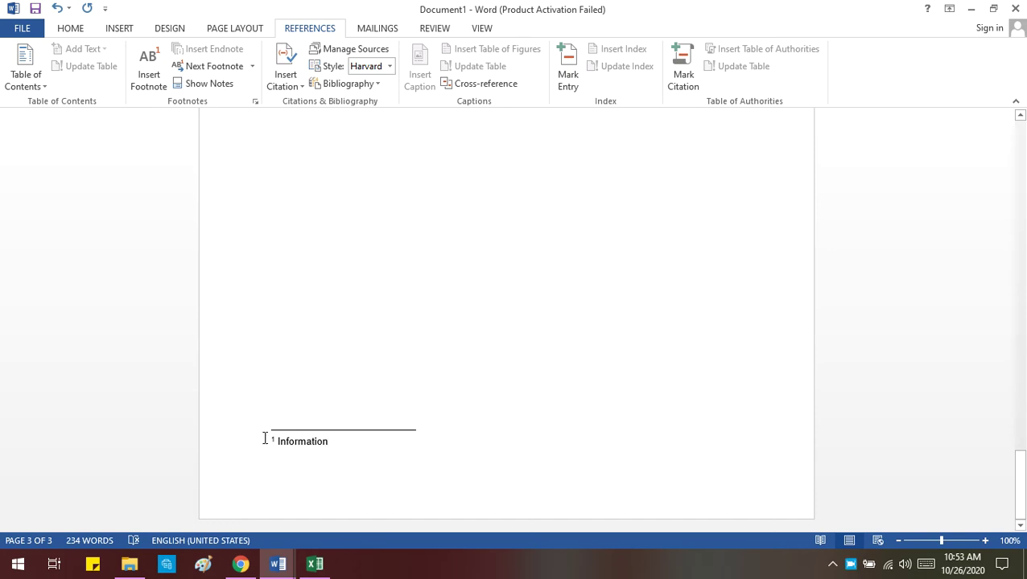
Highlight the footnote text to check its font, and return to the bibliography text.
drag(263, 433, 421, 456)
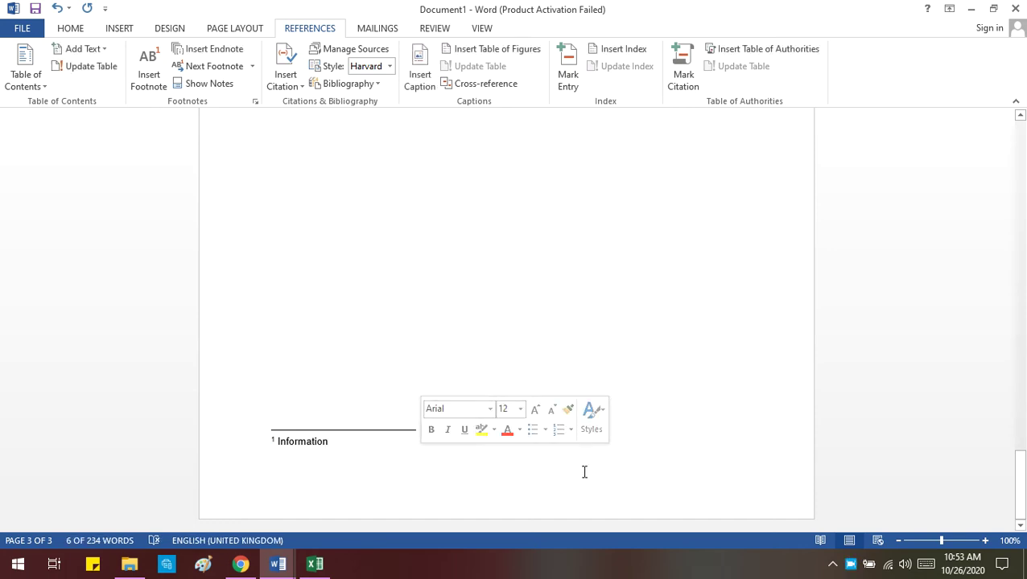
click(719, 411)
scroll(692, 408, up, 3)
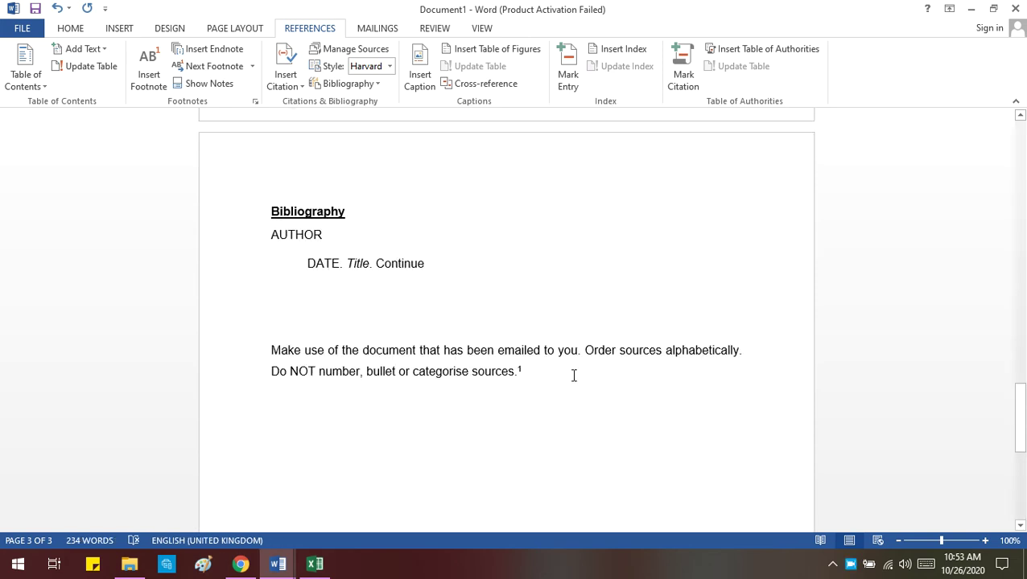
Add the text "Type again" after the footnote reference on the bibliography page, and highlight the page's text to check it.
text(Type again)
key(Return)
drag(649, 376, 272, 211)
click(487, 256)
Highlight the "Change spelling and grammar" heading of item 4 in the instructions list.
scroll(290, 218, up, 10)
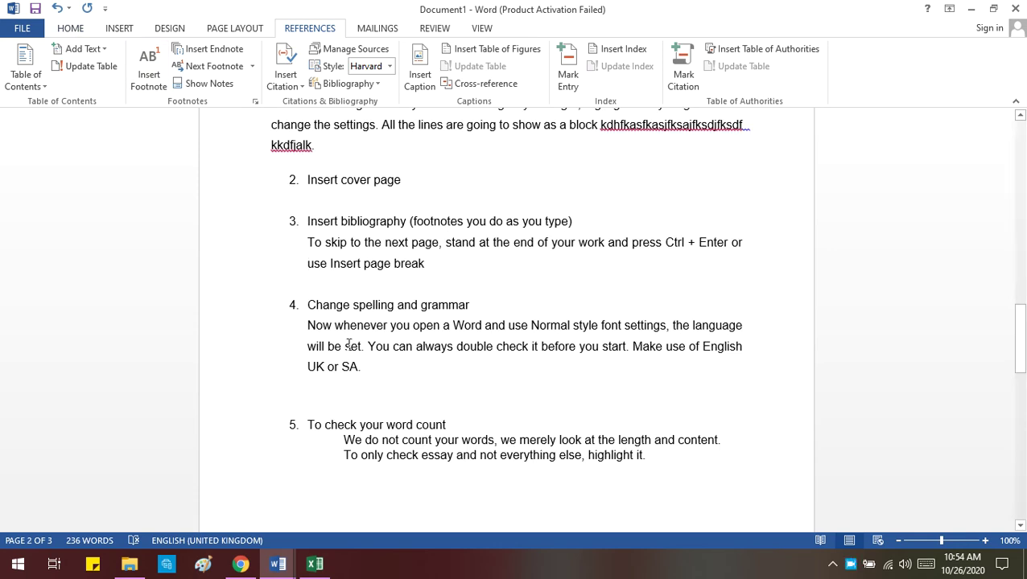
click(306, 305)
drag(307, 305, 495, 304)
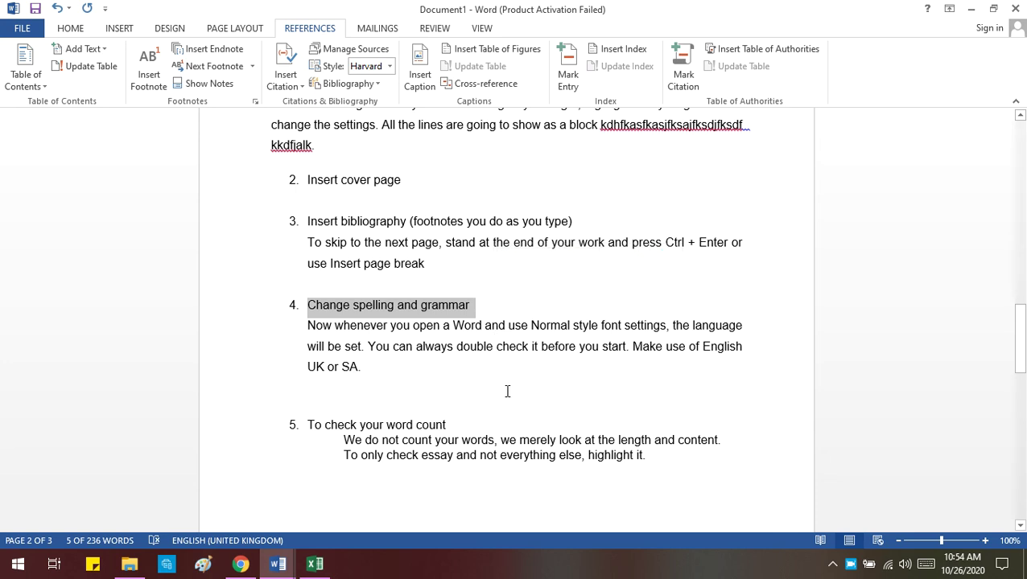
Set the proofing language at the end of the spelling and grammar paragraph to English (South Africa).
click(492, 368)
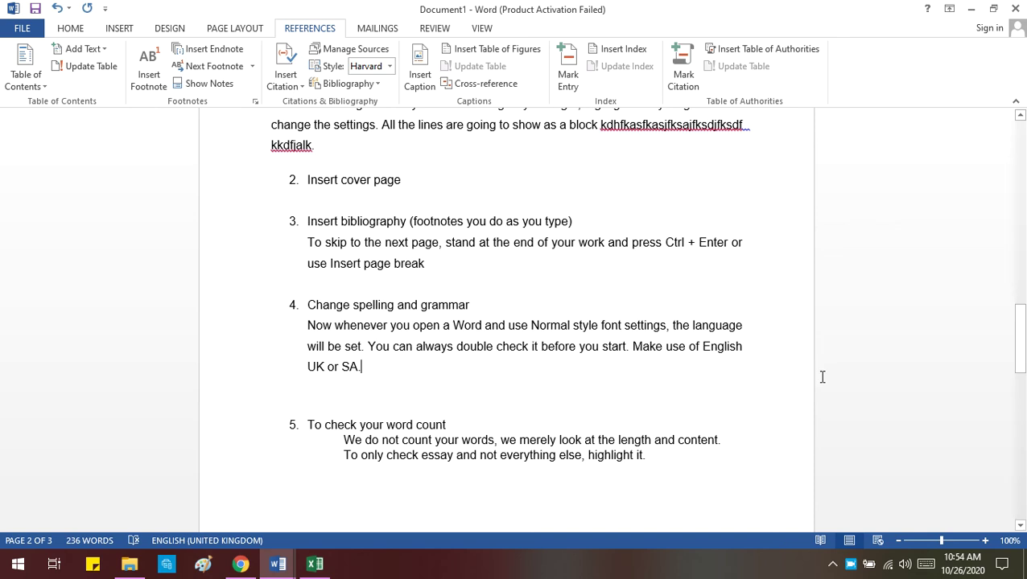
click(435, 28)
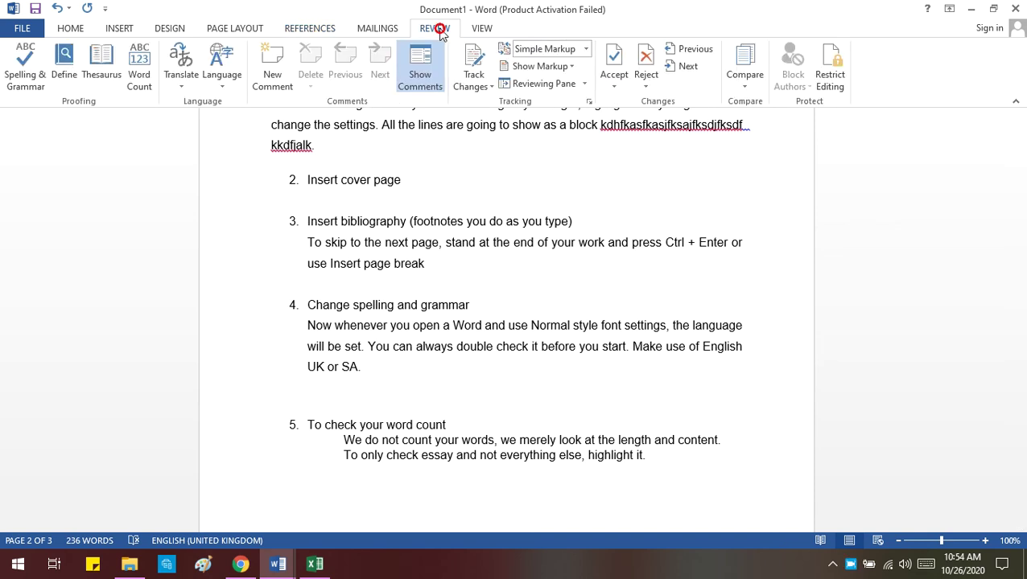
click(224, 74)
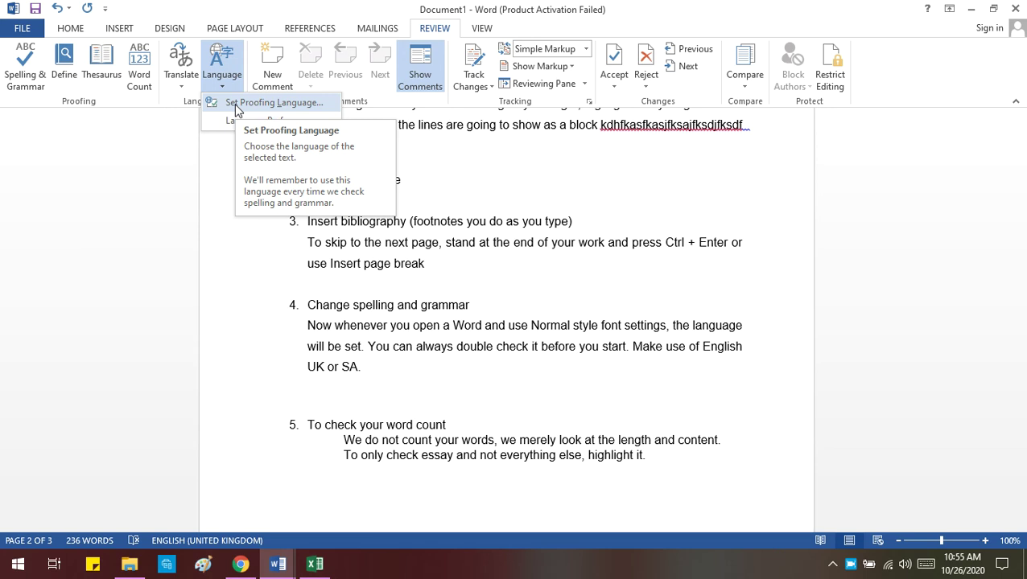
click(273, 103)
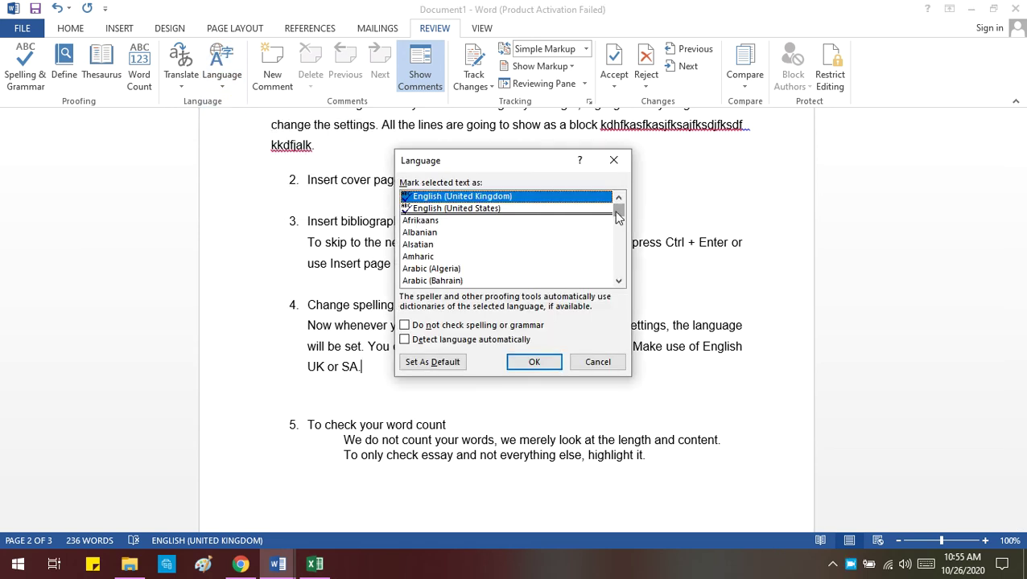
drag(617, 216, 599, 241)
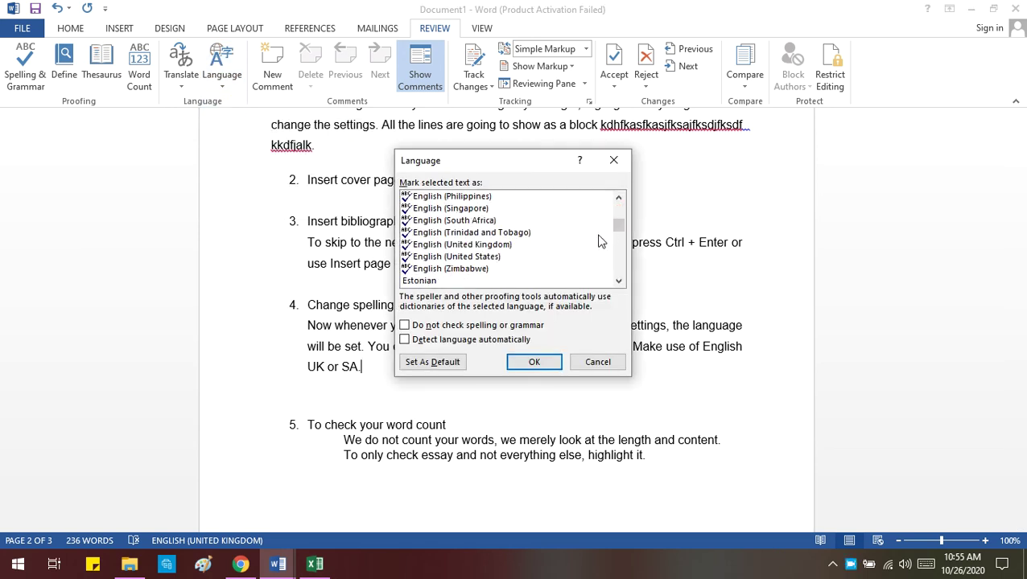
click(467, 221)
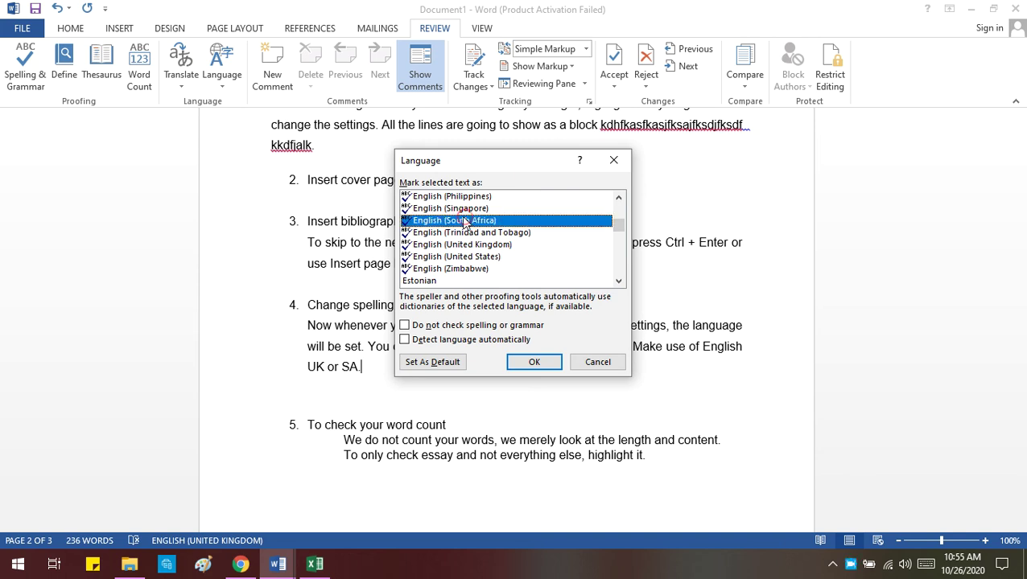
click(461, 246)
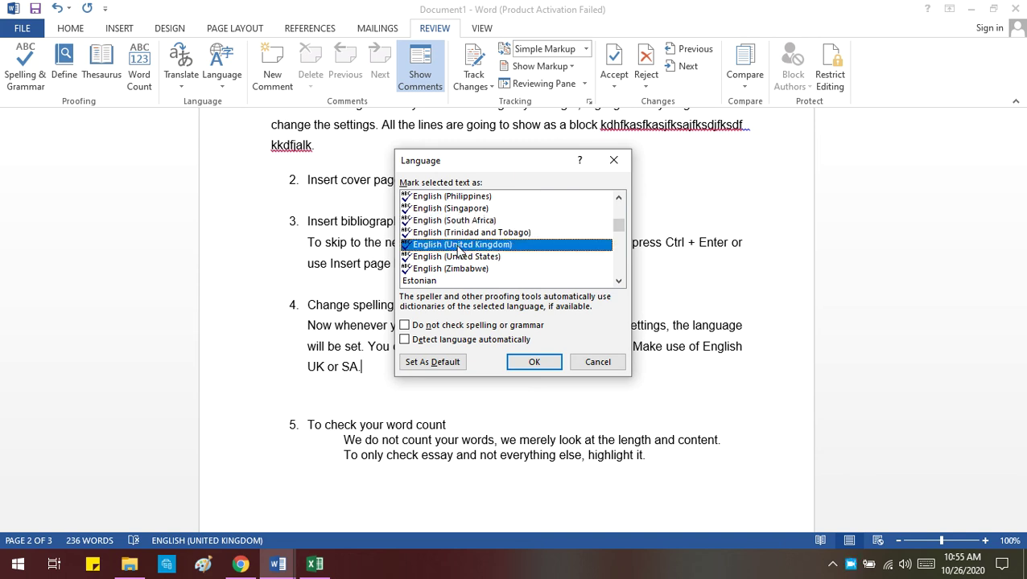
click(459, 222)
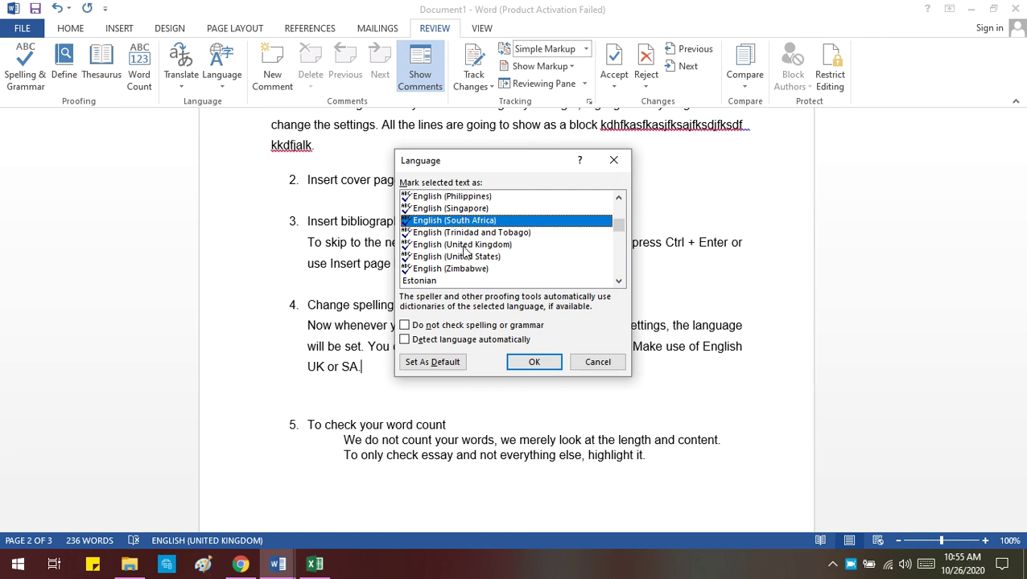
click(464, 246)
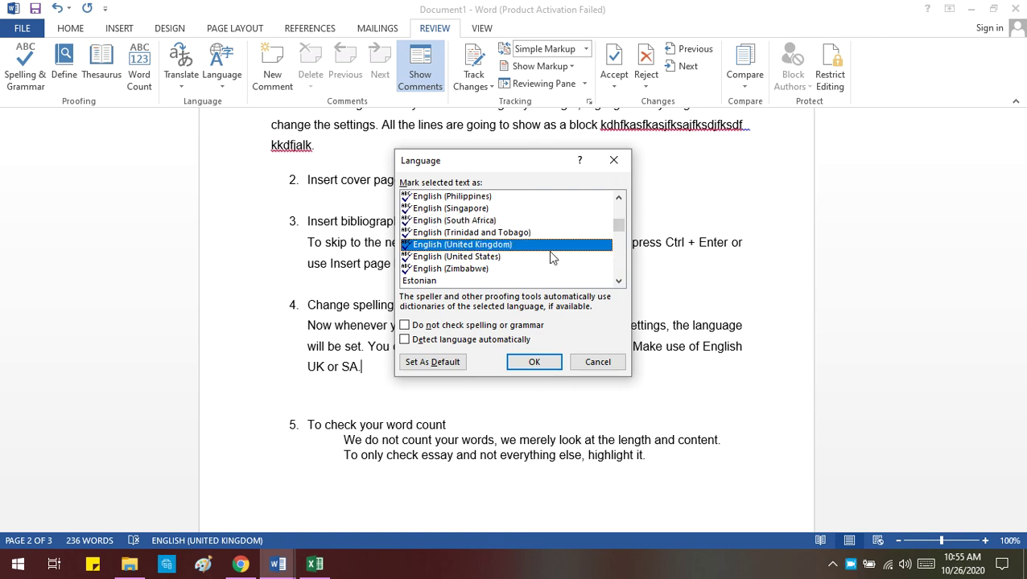
click(481, 210)
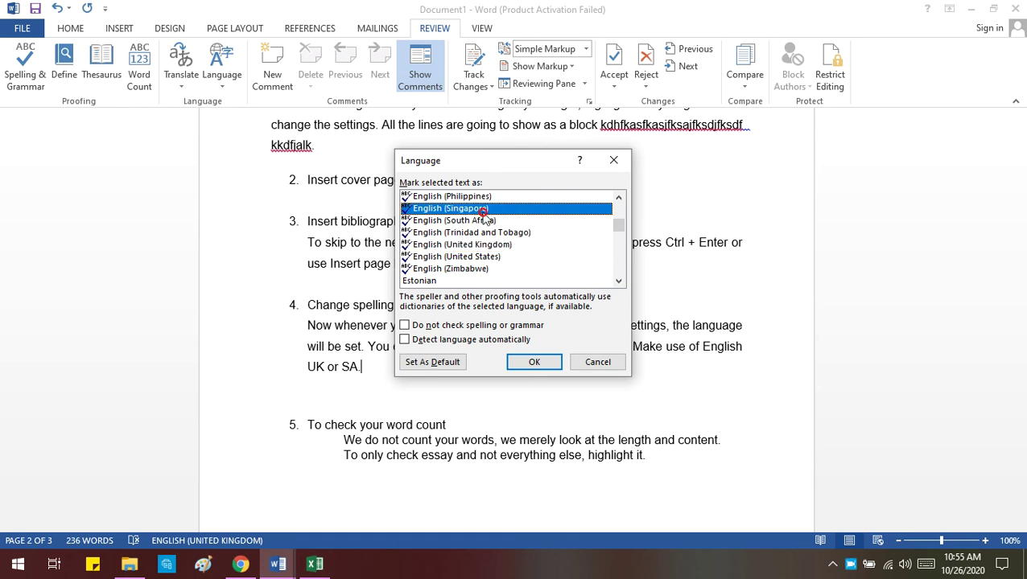
click(478, 222)
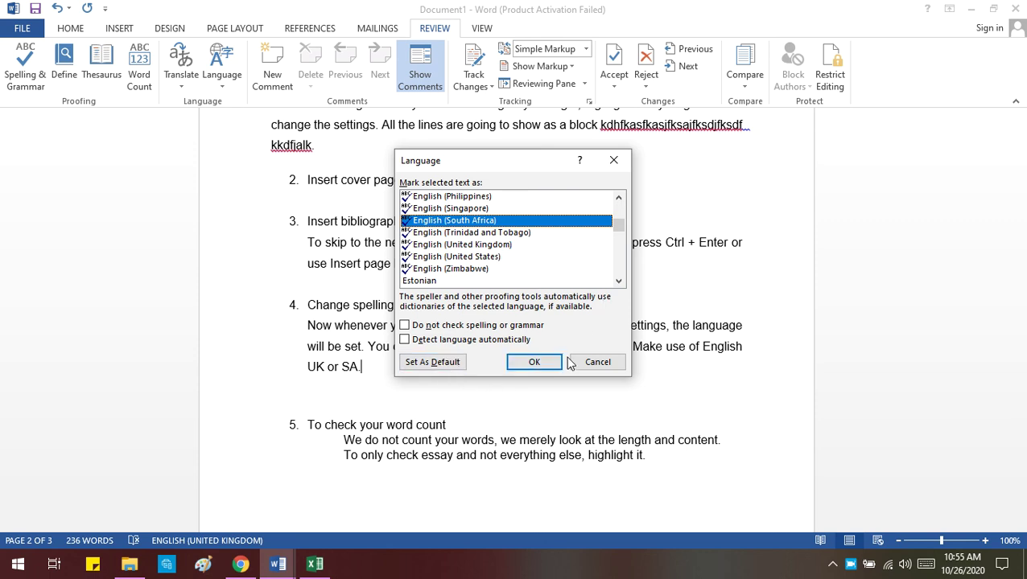
click(535, 362)
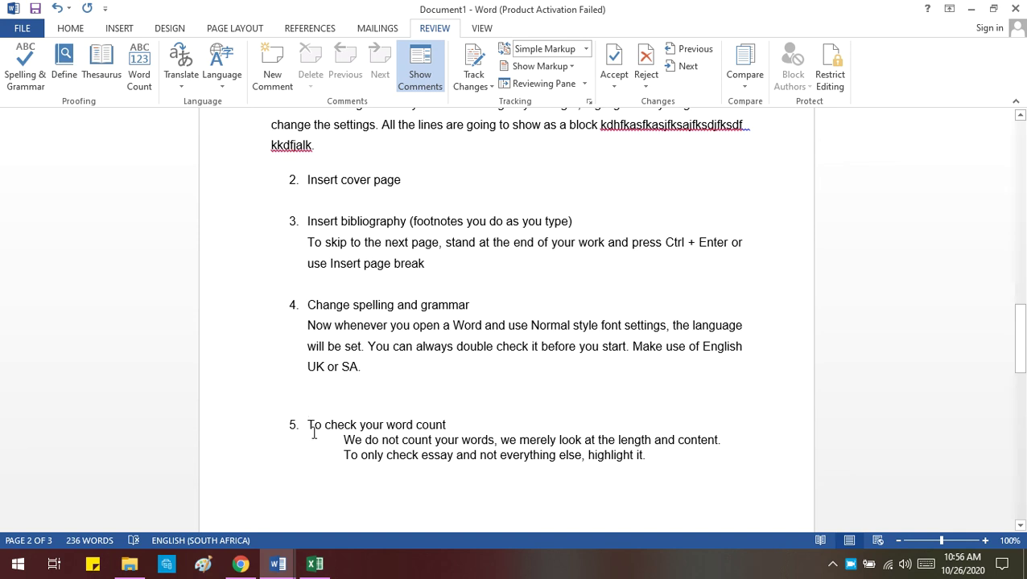
Highlight the "To check your word count" heading and the two lines beneath it to check the selection's word count.
drag(311, 425, 465, 422)
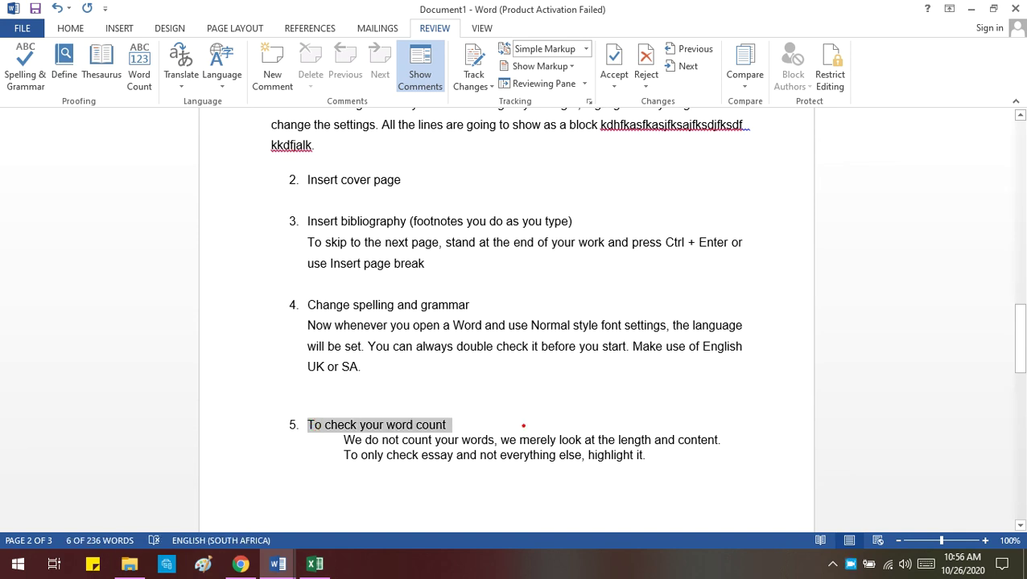
click(522, 424)
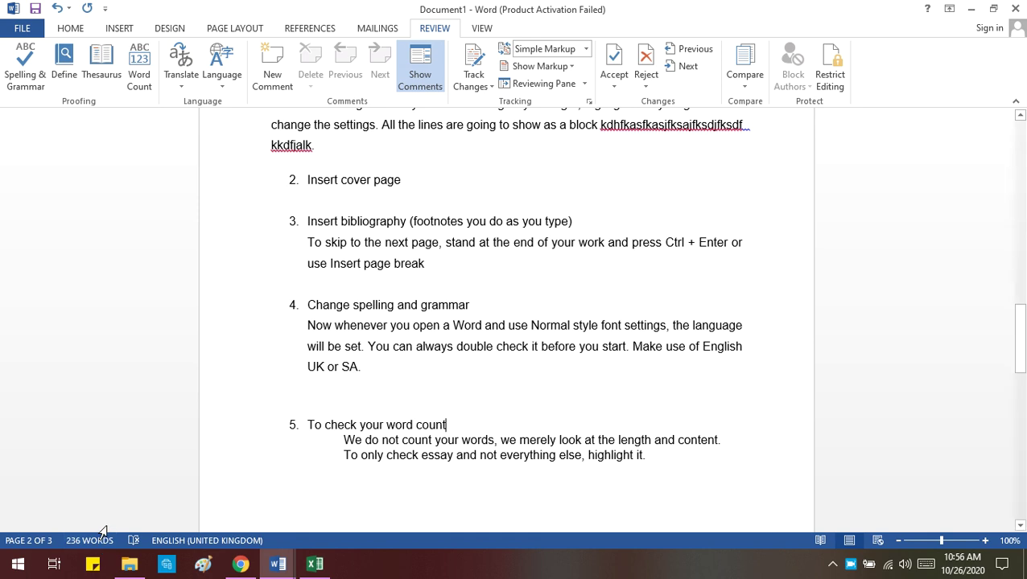
drag(656, 461, 340, 448)
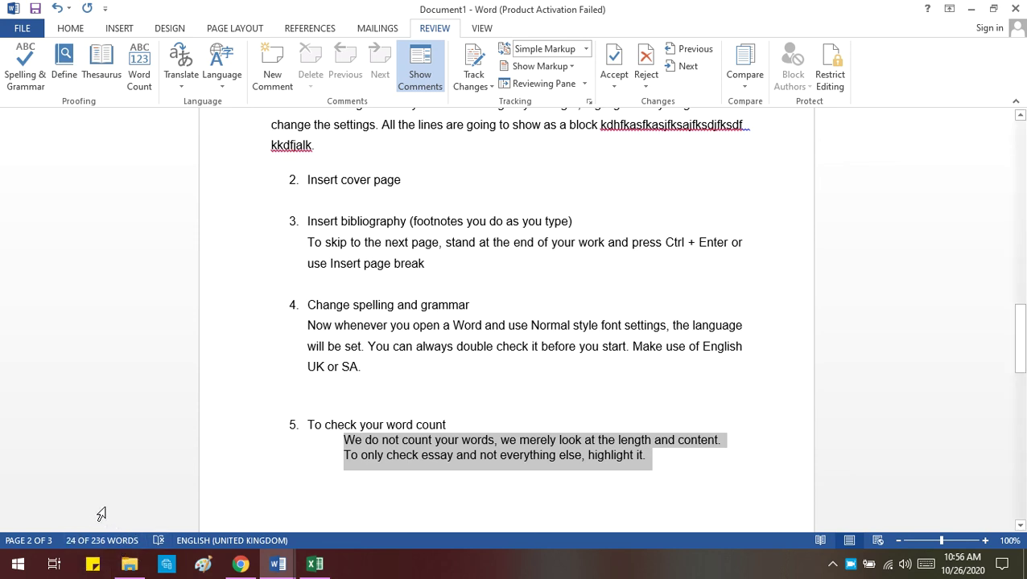
click(687, 455)
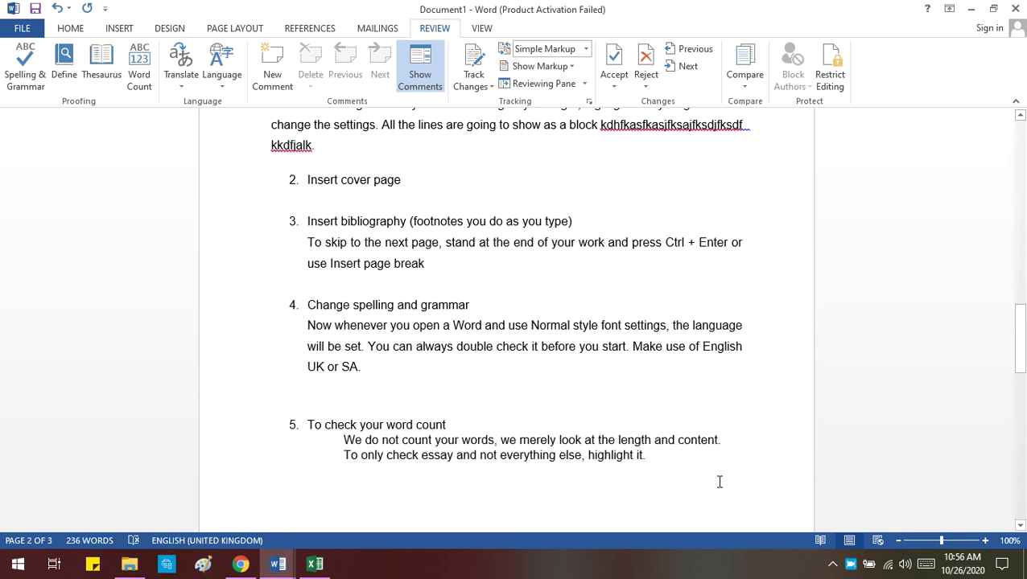
scroll(720, 481, down, 15)
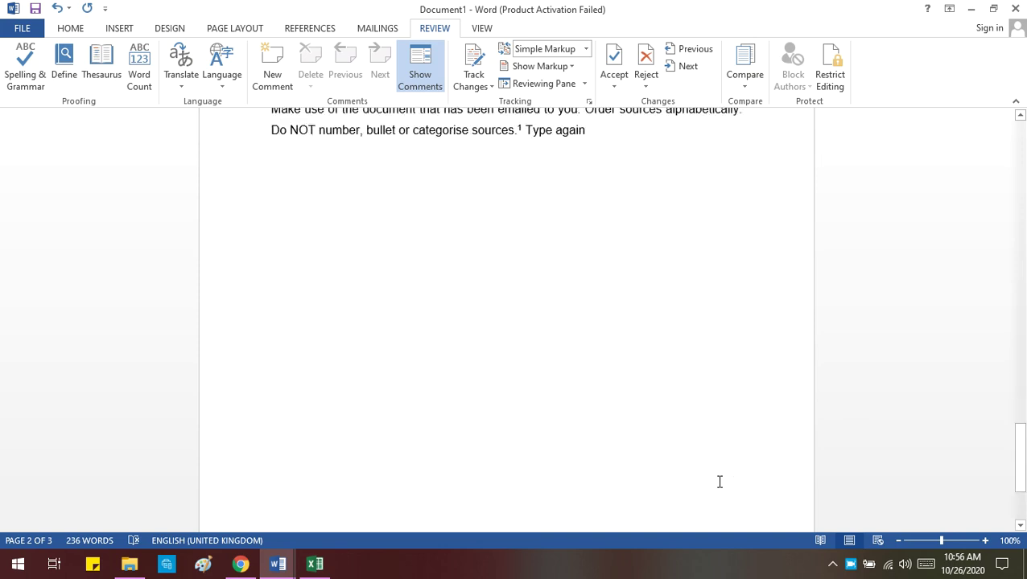
scroll(719, 481, up, 20)
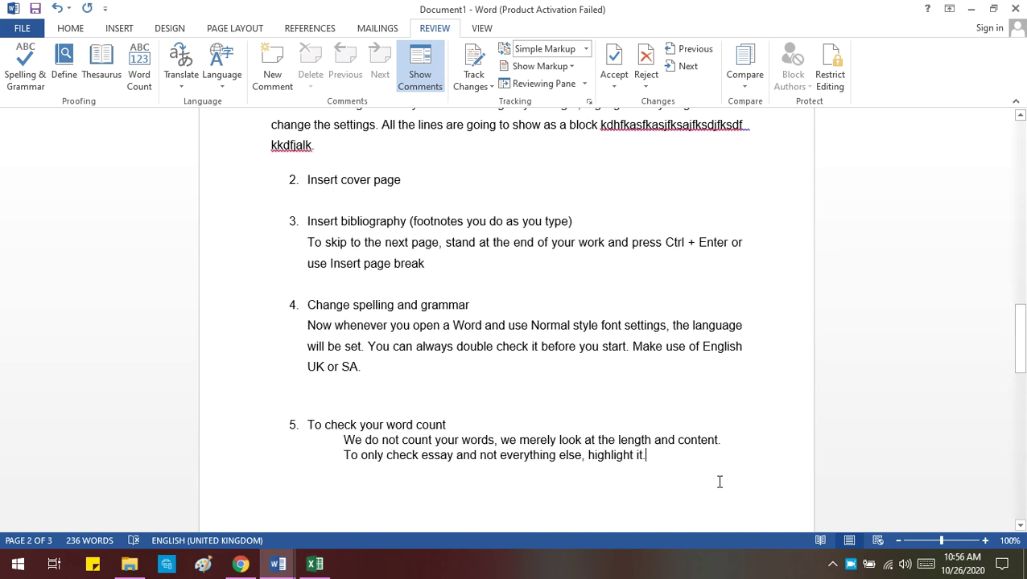
scroll(720, 481, up, 6)
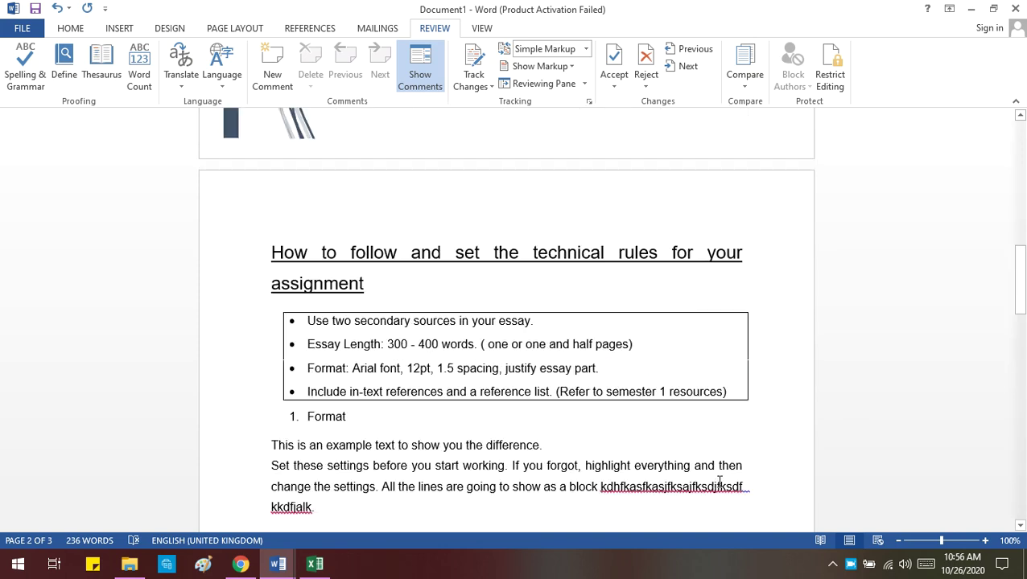
scroll(720, 481, down, 3)
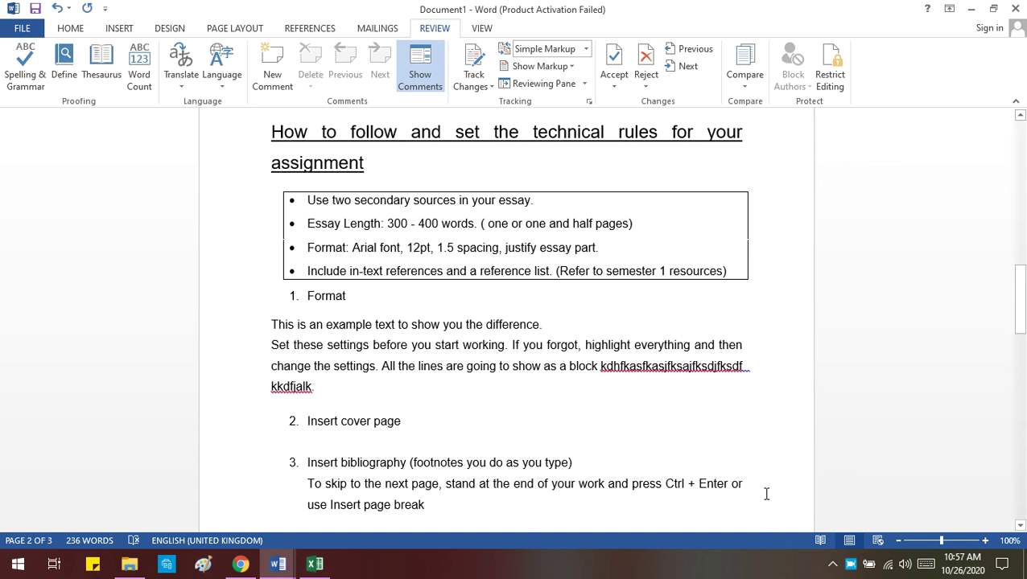
right_click(851, 567)
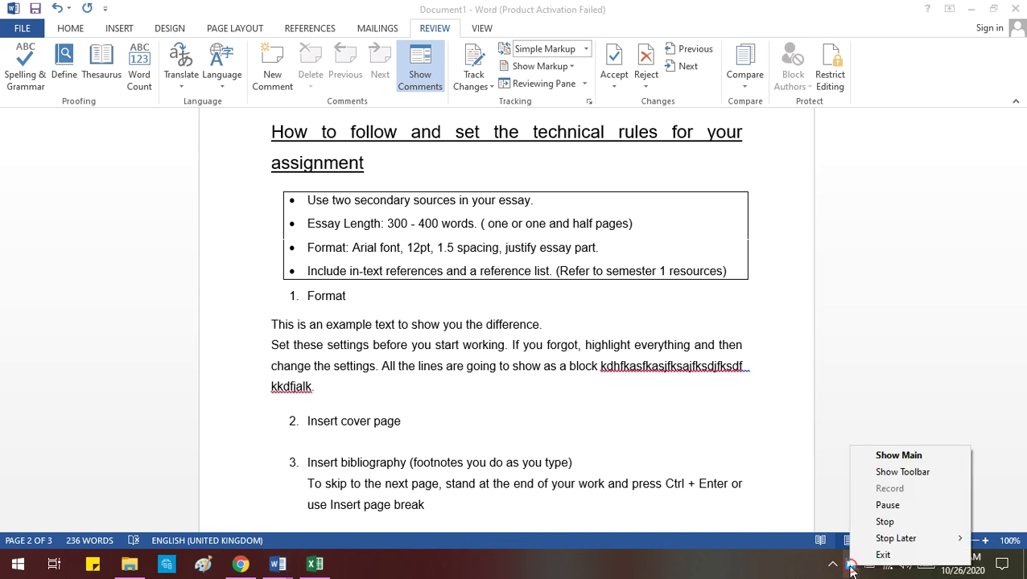